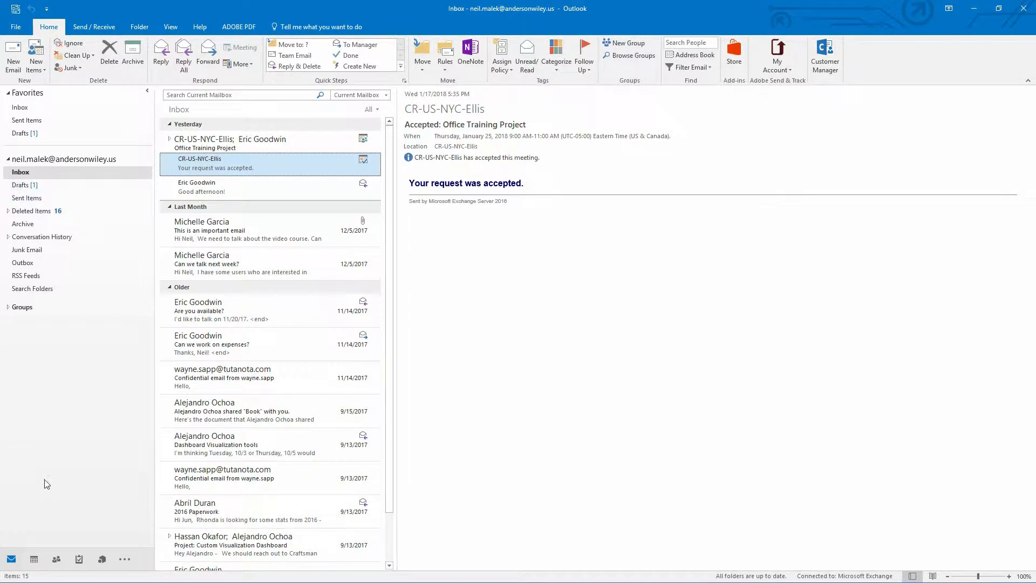
- Open the sent message "FW: Can we work on expenses?" and examine its recall and resend actions, closing it and returning to the Inbox
click(36, 199)
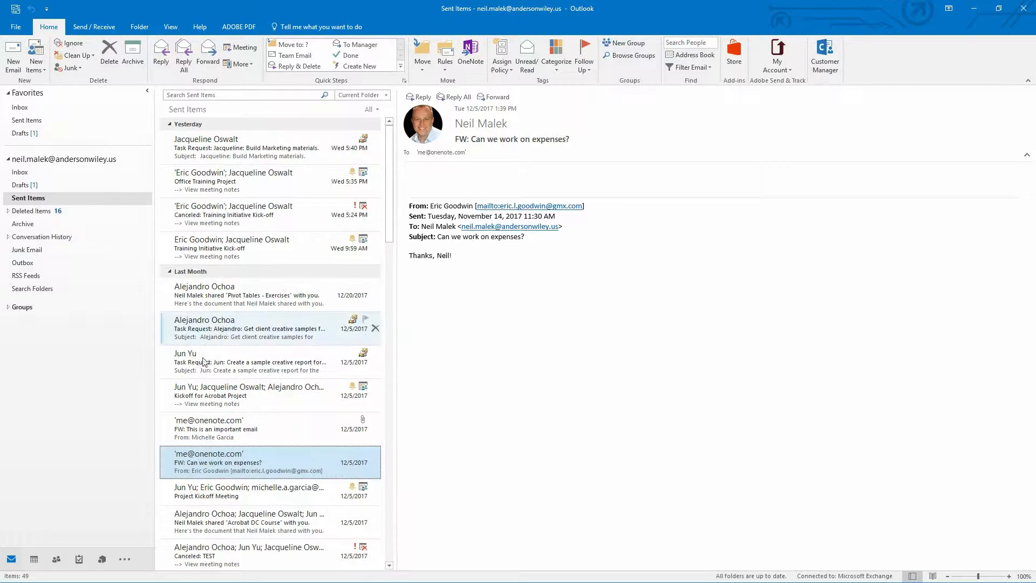
double_click(227, 459)
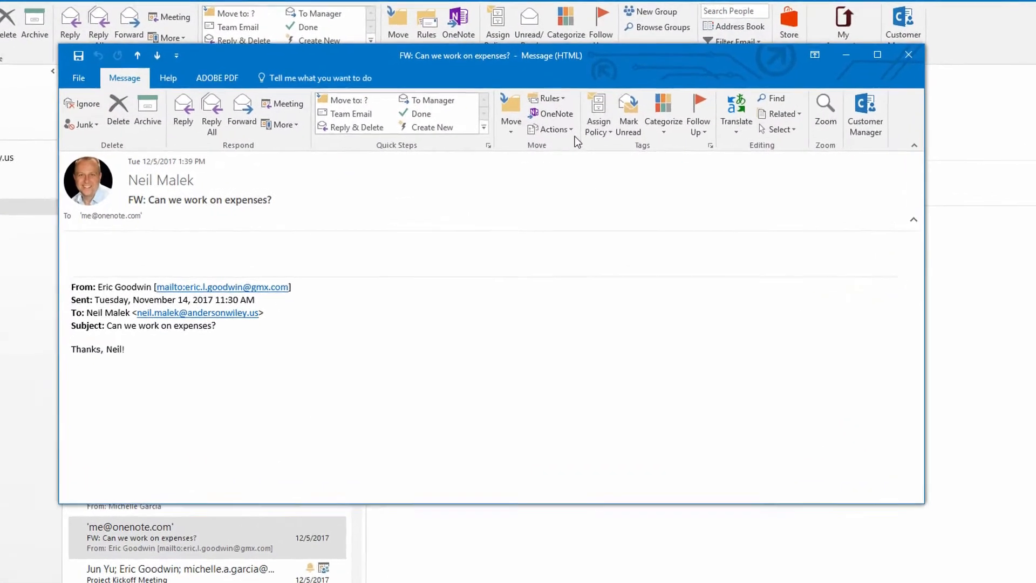
click(573, 130)
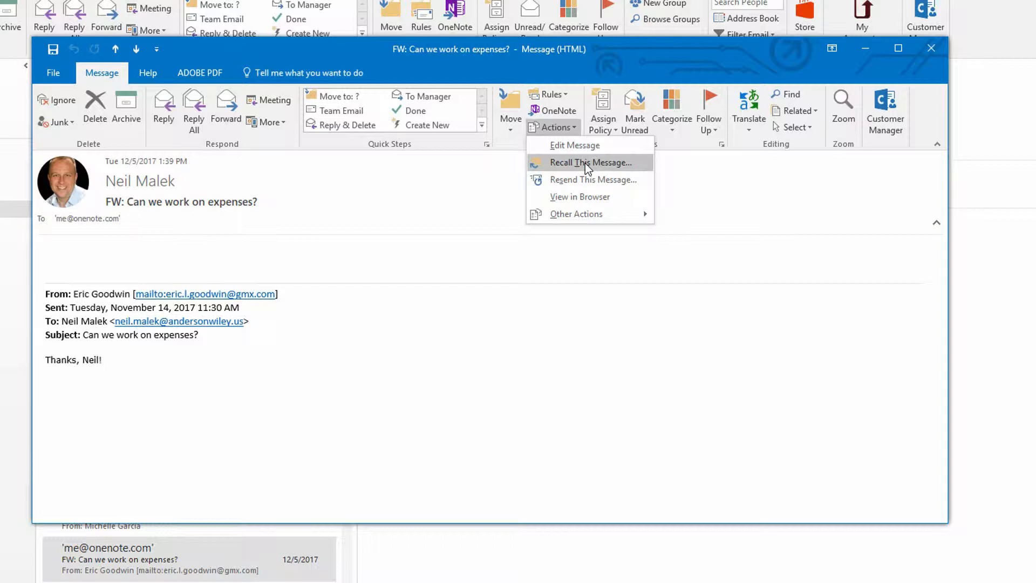
click(768, 195)
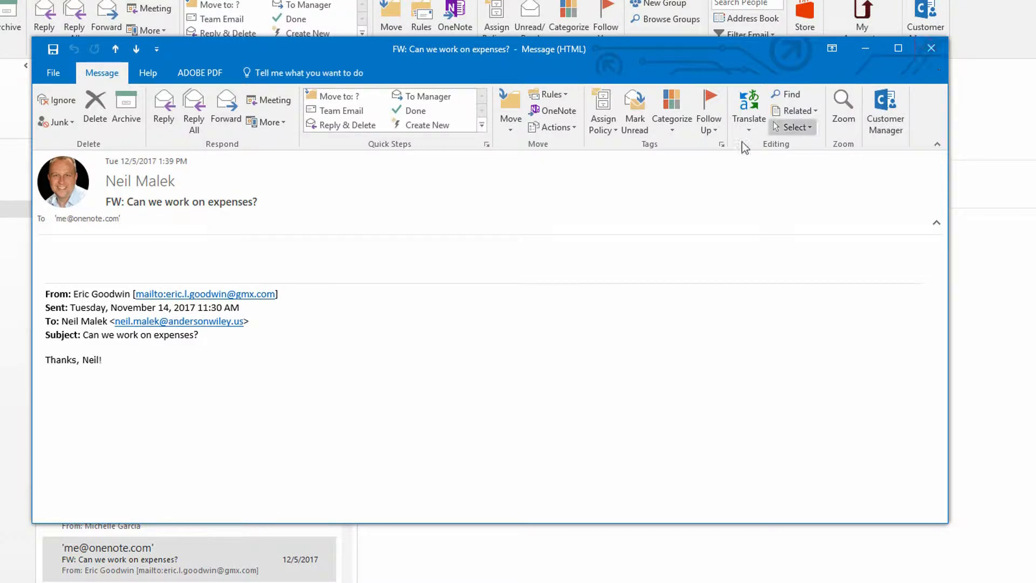
click(551, 127)
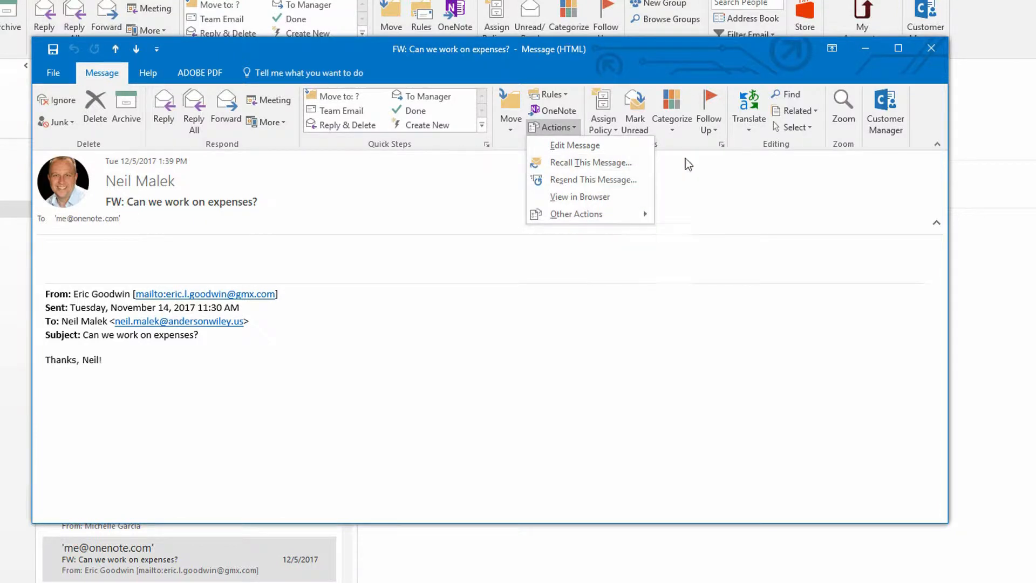
click(765, 171)
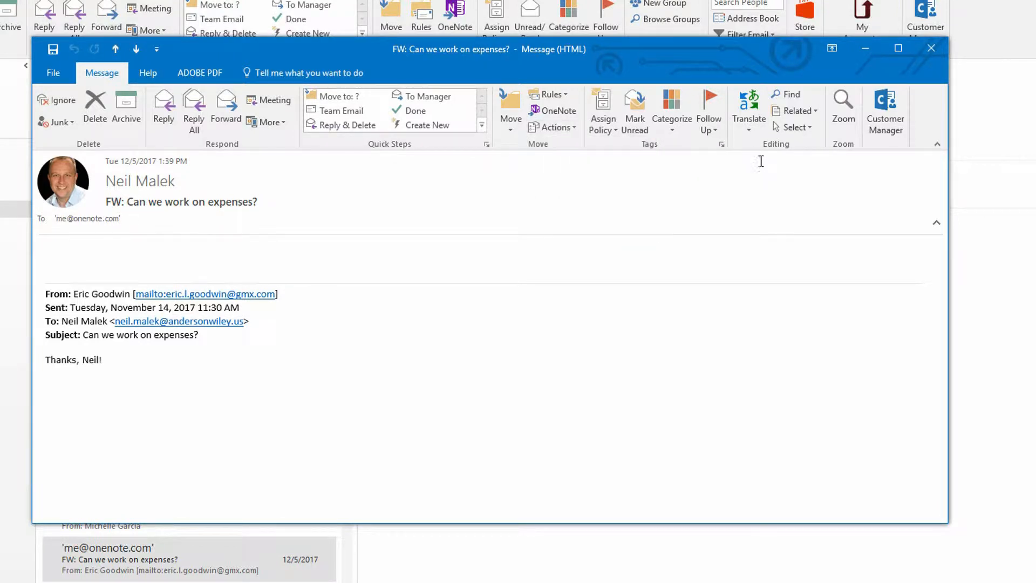
click(931, 48)
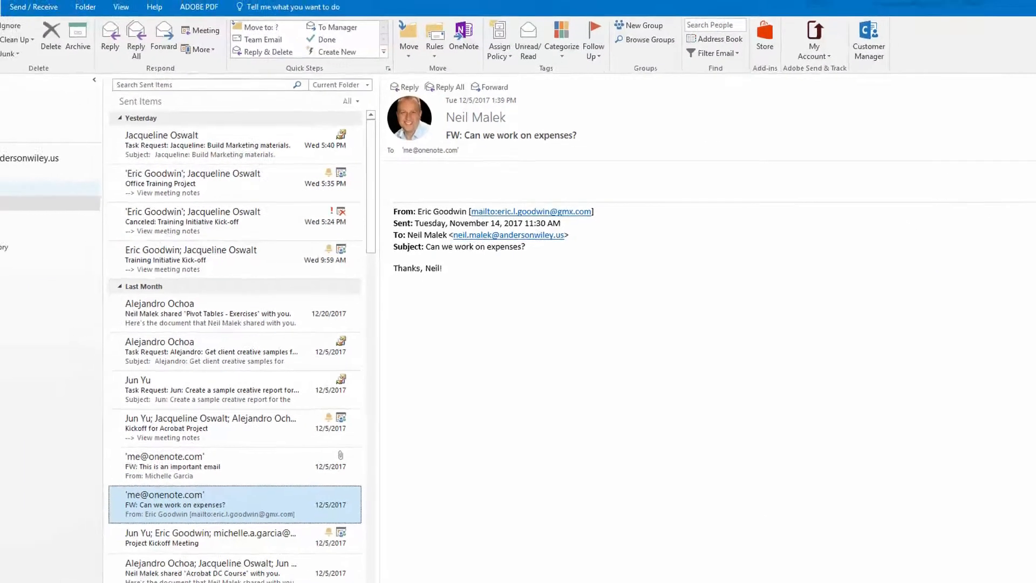
click(32, 173)
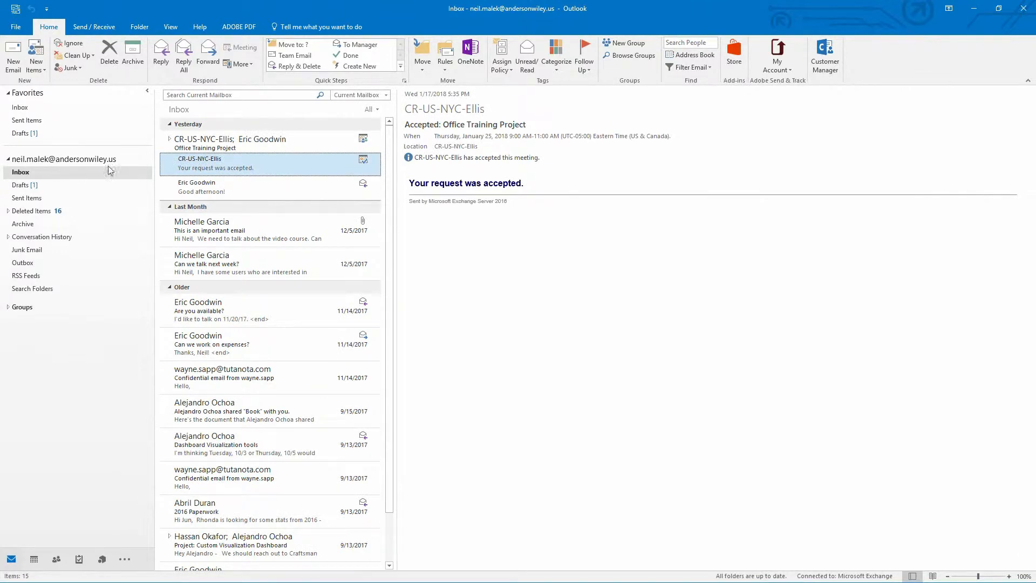
- Create a new blank email rule for messages that are sent, with no conditions so that it applies to every message
click(447, 68)
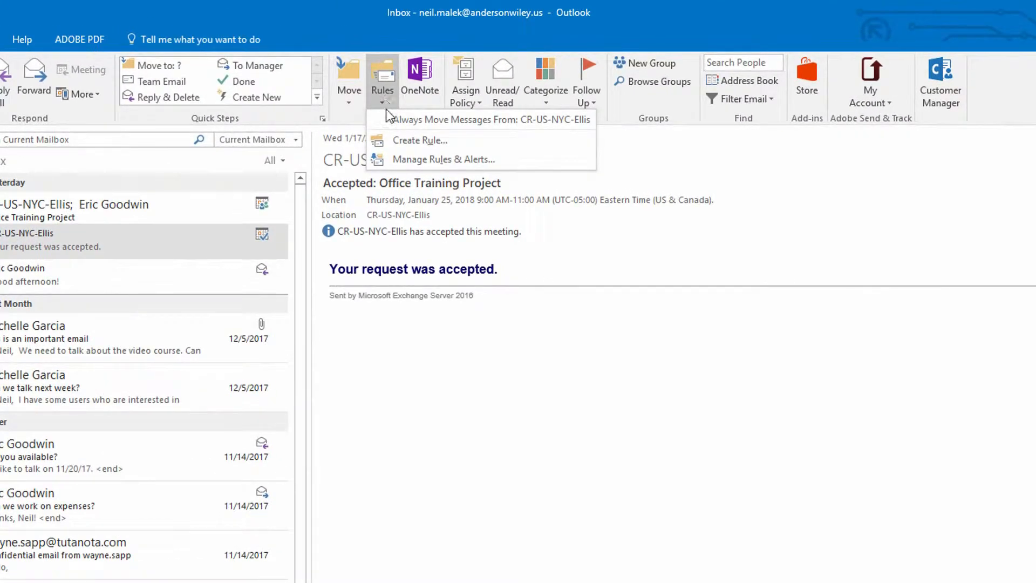
click(405, 159)
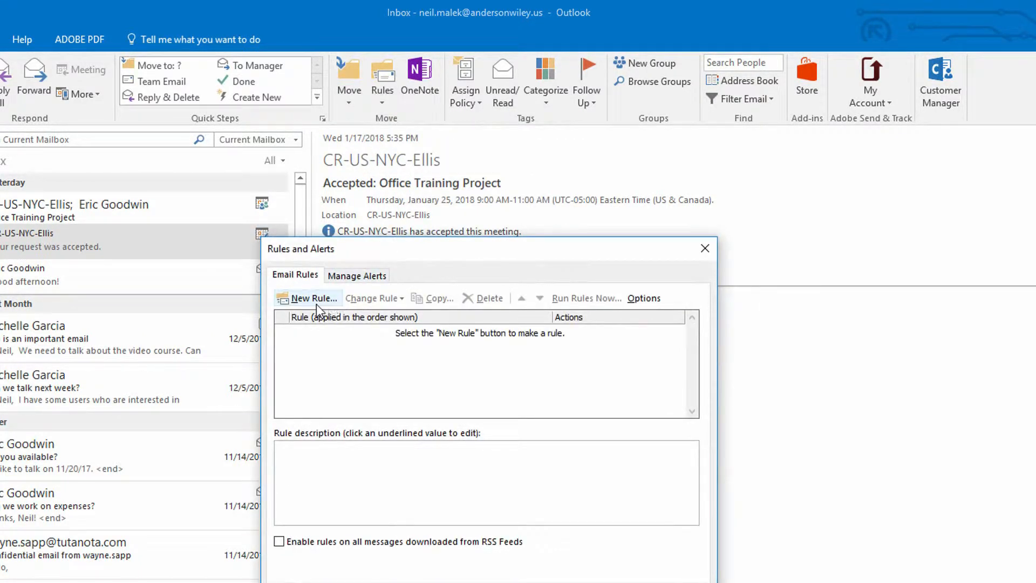
click(317, 299)
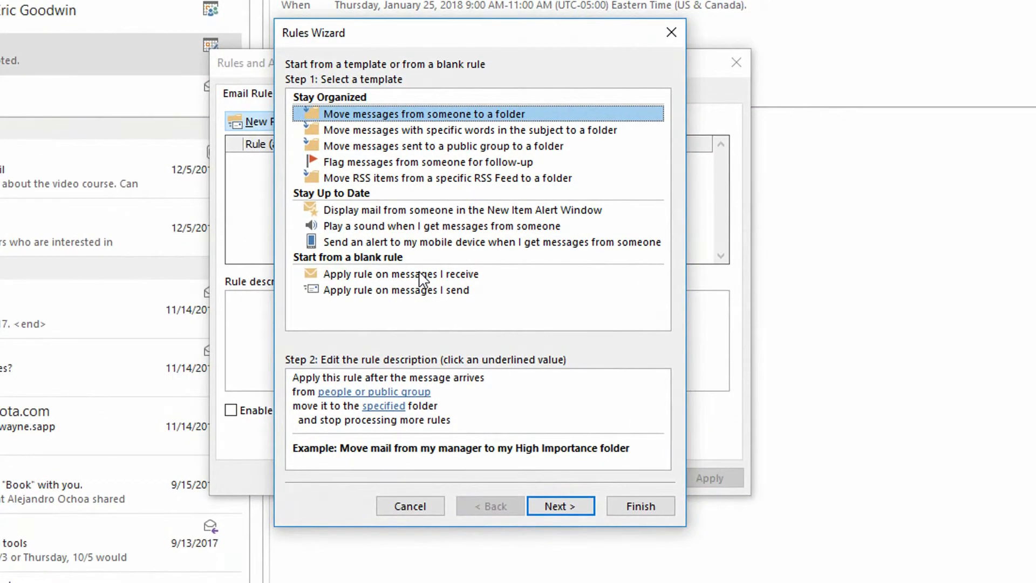
click(429, 420)
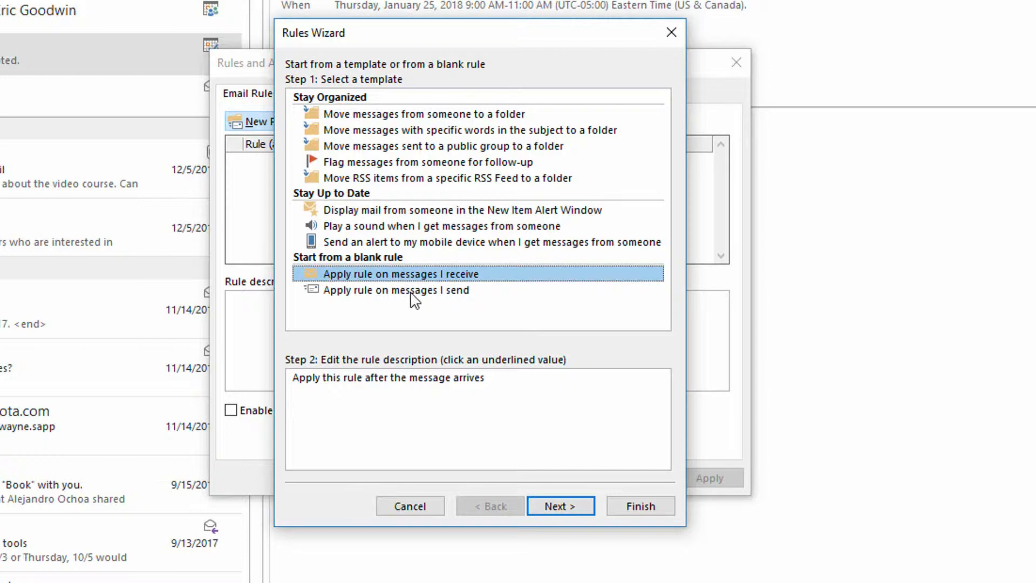
click(409, 291)
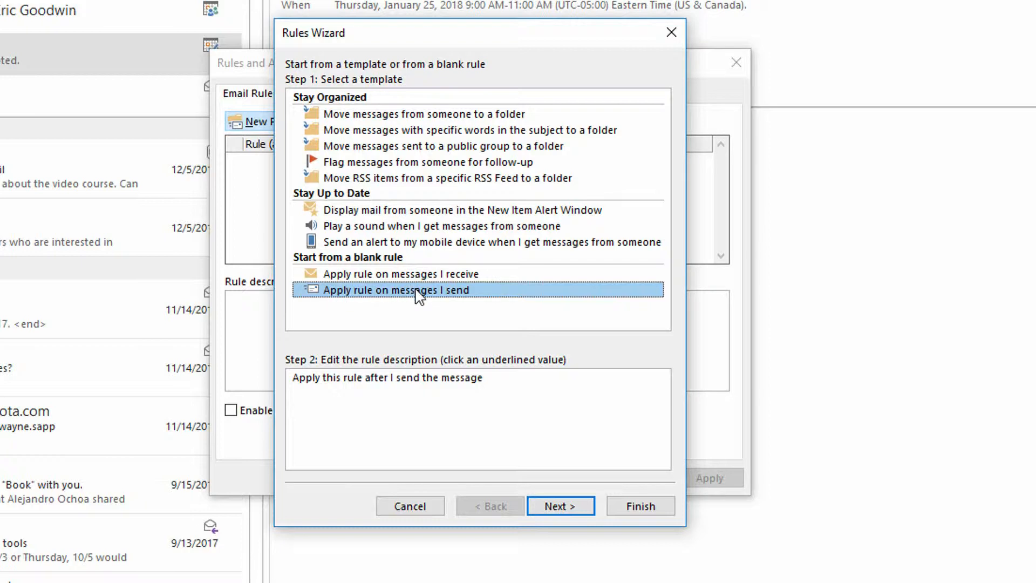
click(562, 504)
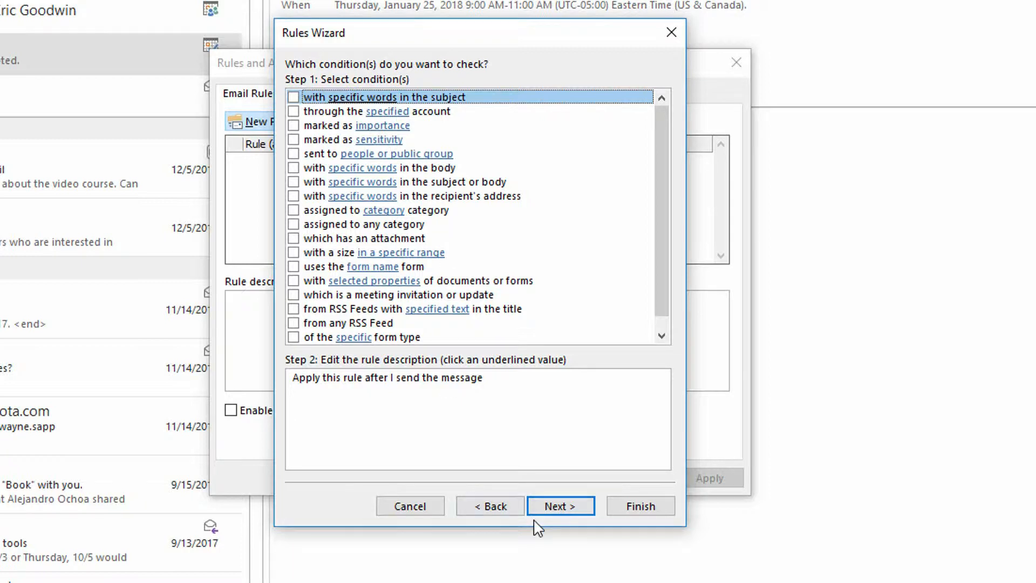
click(548, 509)
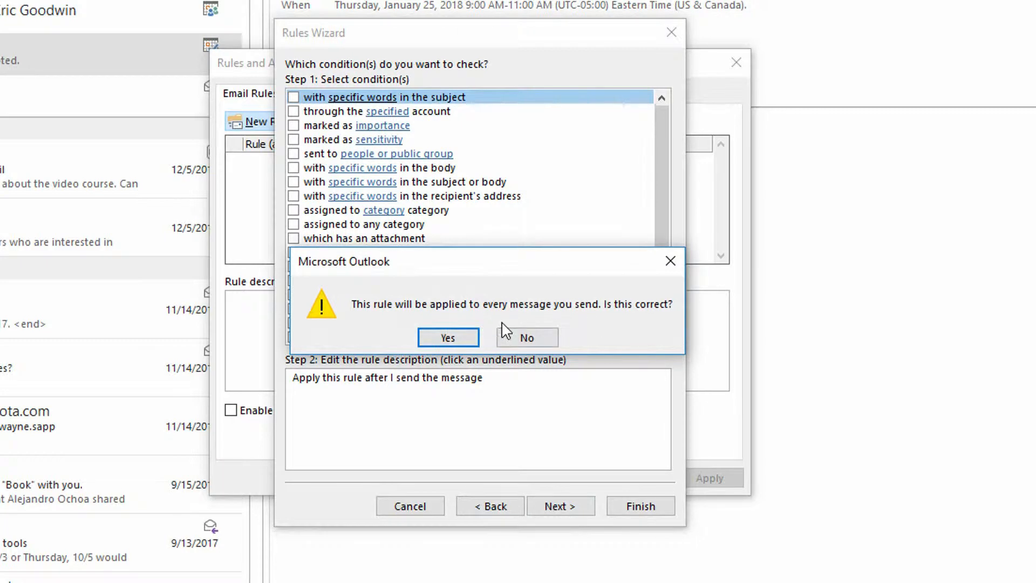
click(452, 339)
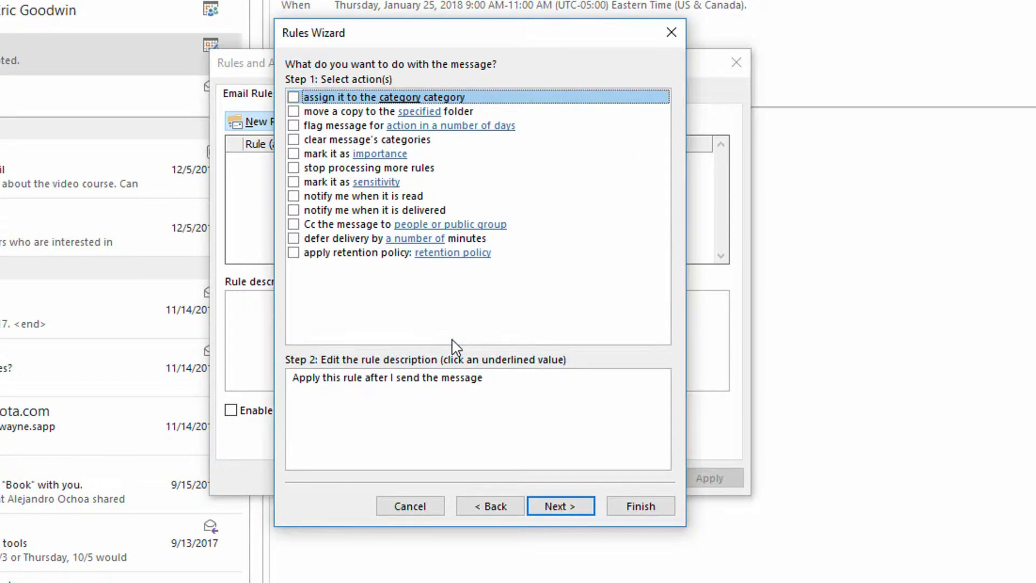
- Add the rule action that defers delivery and set the delay to 5 minutes
click(294, 238)
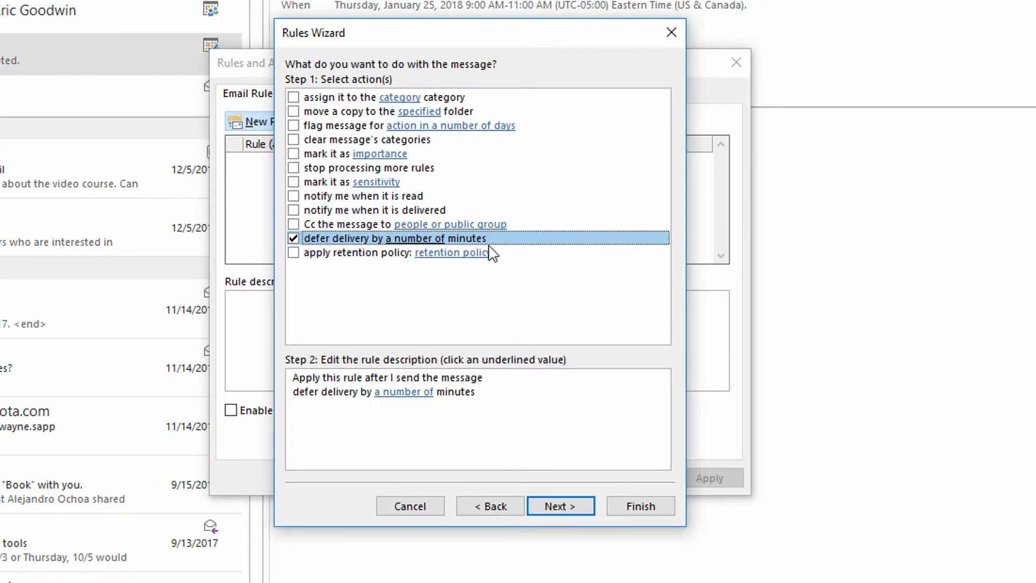
click(418, 392)
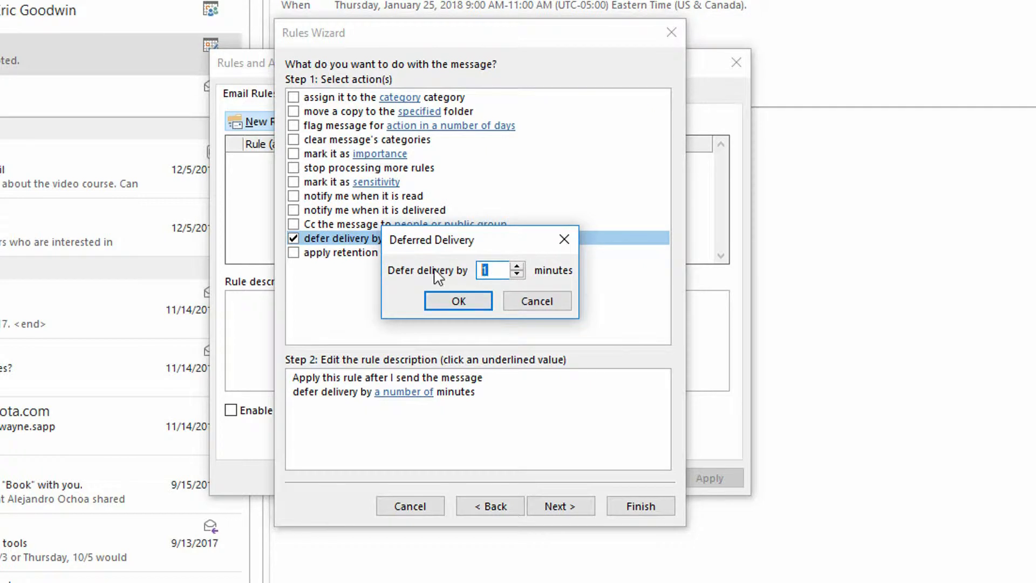
text(5)
click(460, 301)
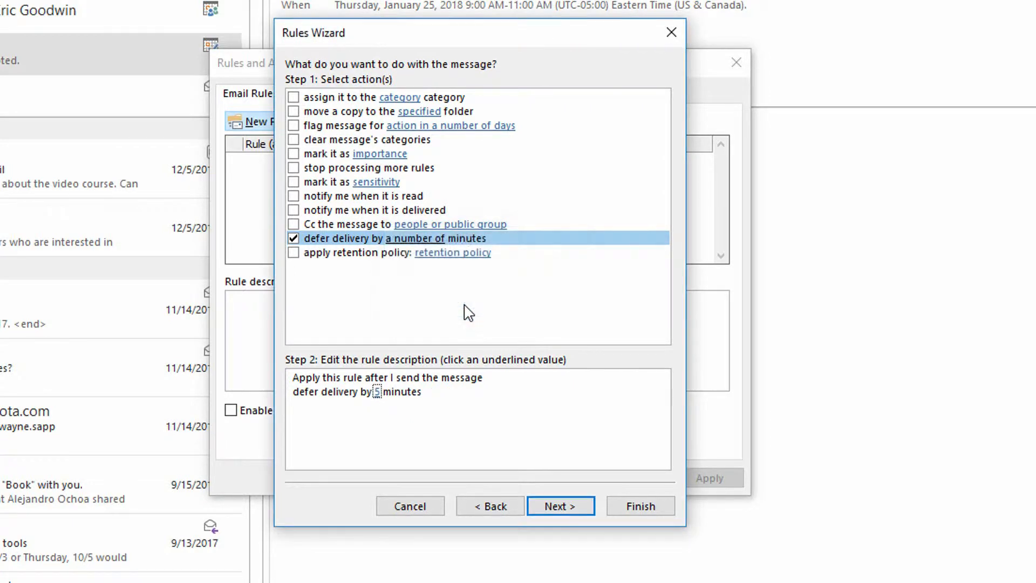
- Leave the rule without exceptions, name it "5 minute delay" and save it
click(550, 506)
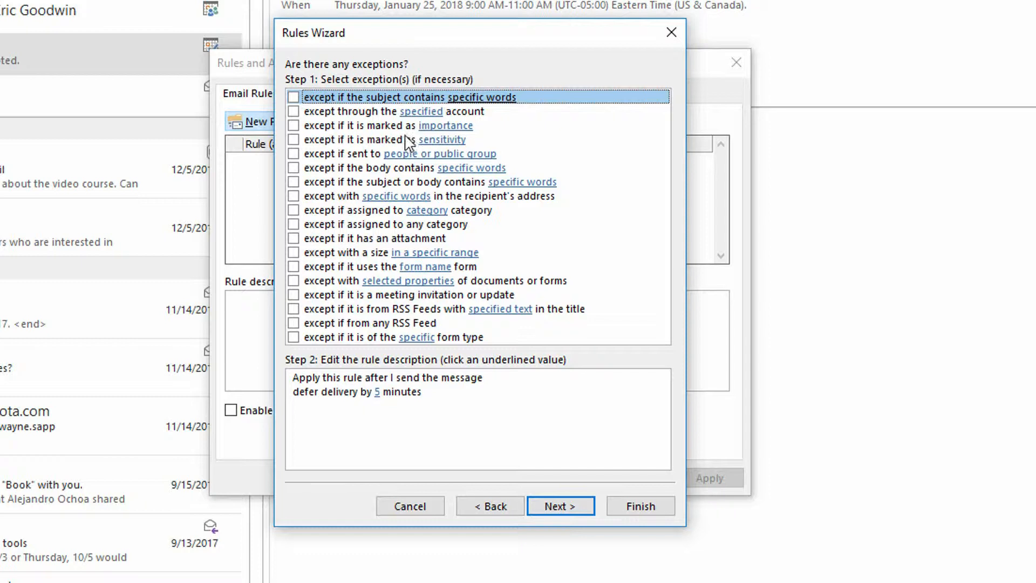
click(391, 421)
click(566, 510)
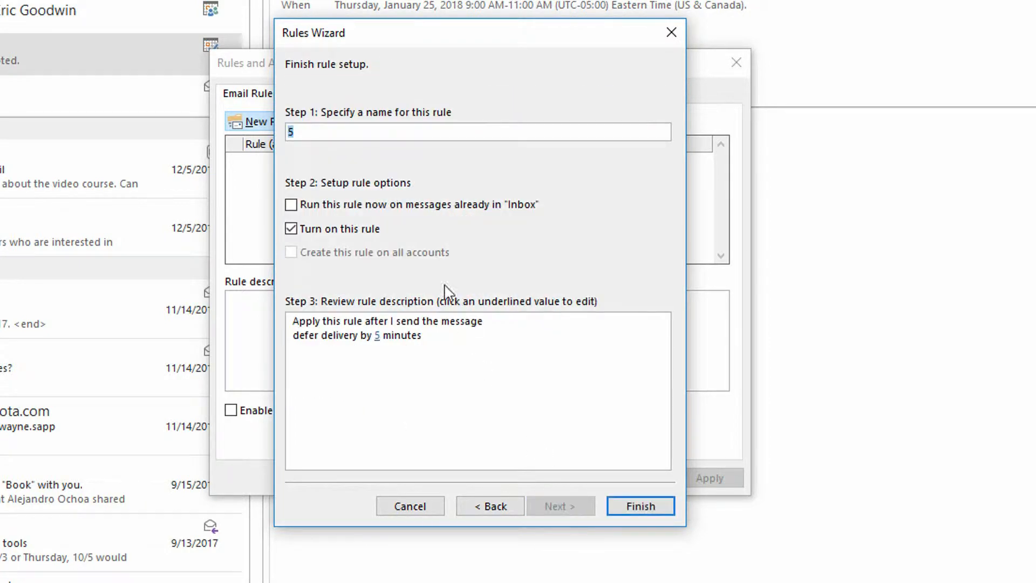
text(5 minute delay)
click(654, 506)
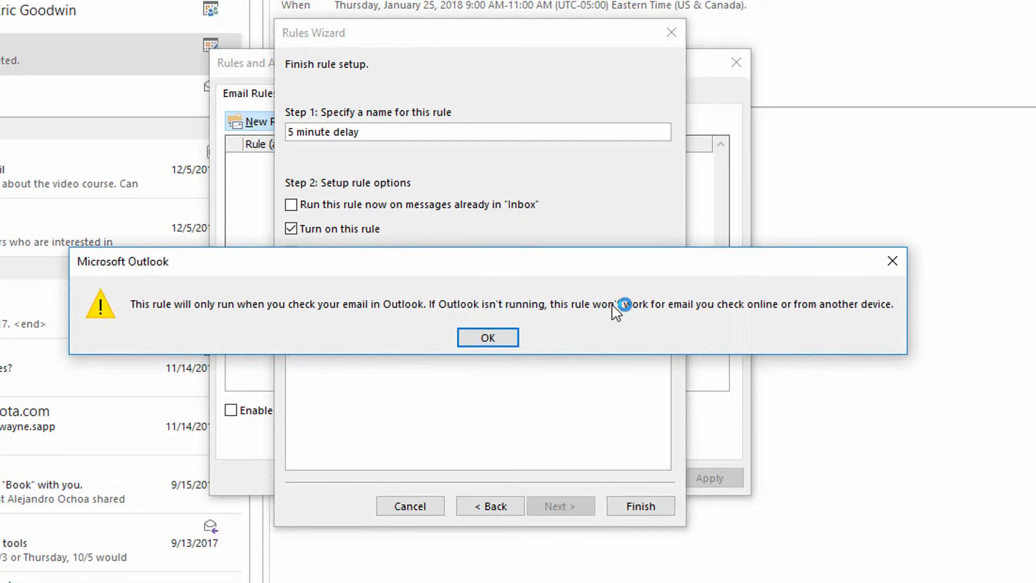
click(489, 338)
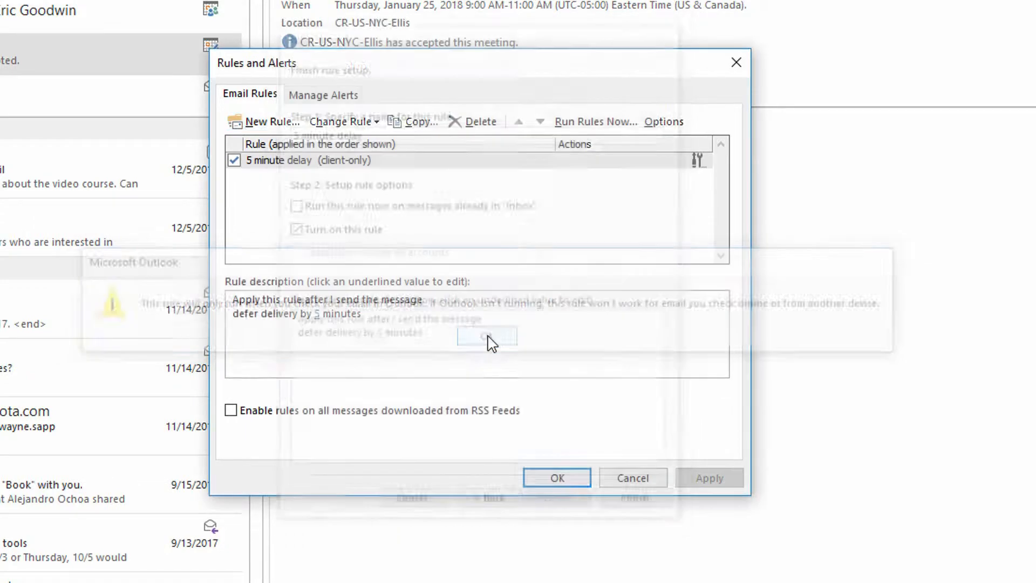
click(556, 478)
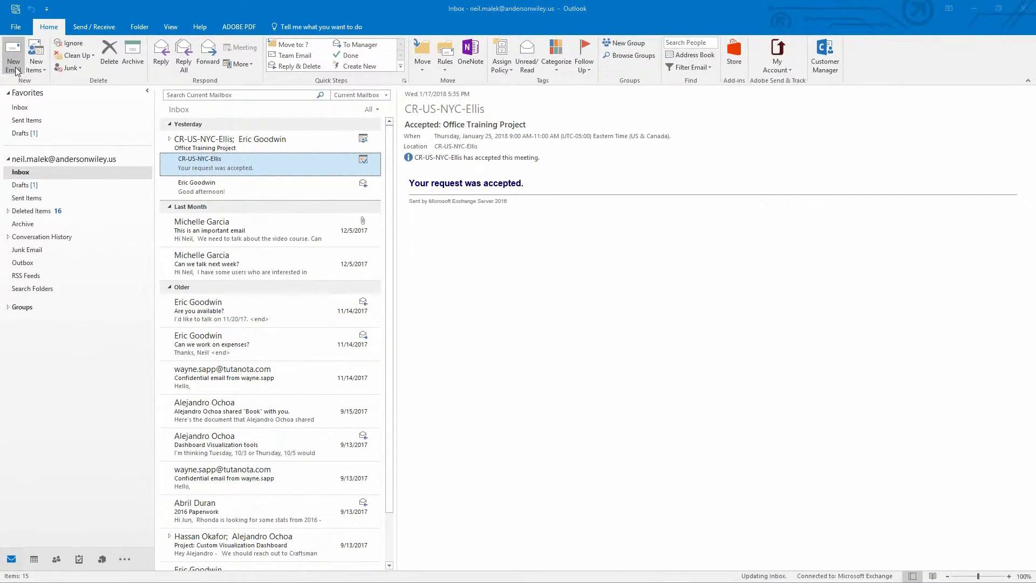
- Create a new email addressed to the two colleagues whose names begin with "jac" and "jun"
click(14, 57)
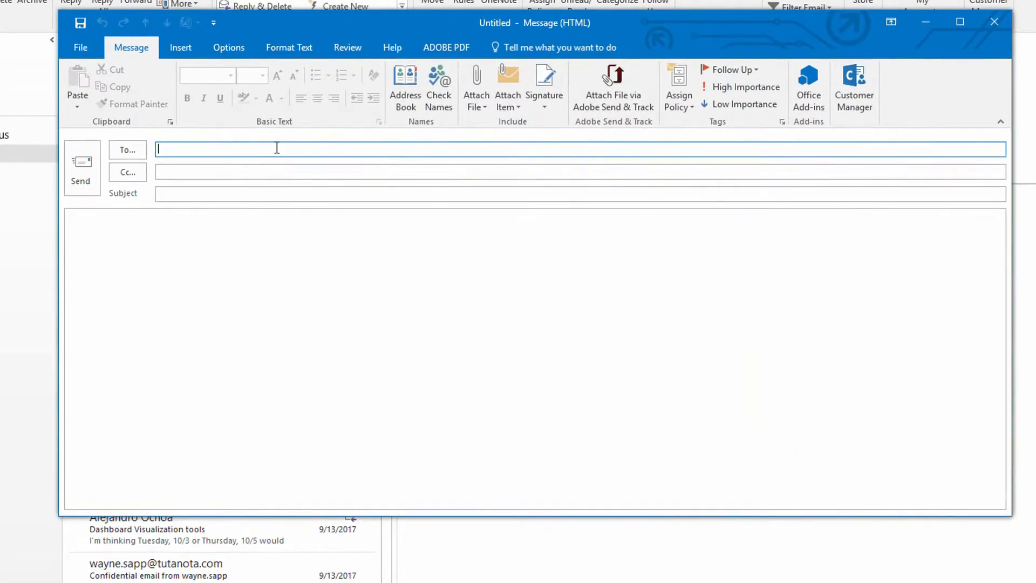
text(jac)
key(Return)
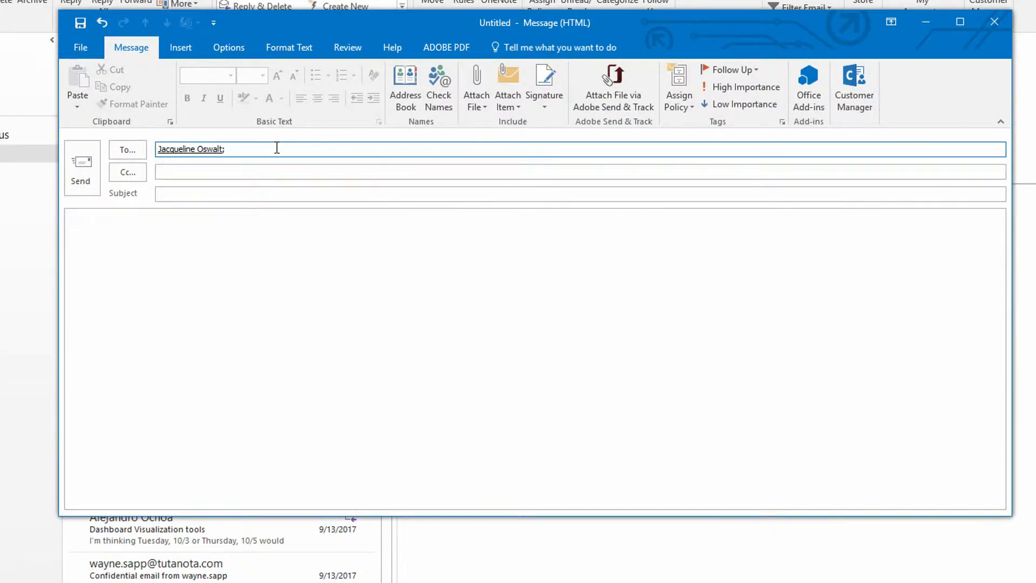
text(jun)
key(Return)
key(Tab)
key(Tab)
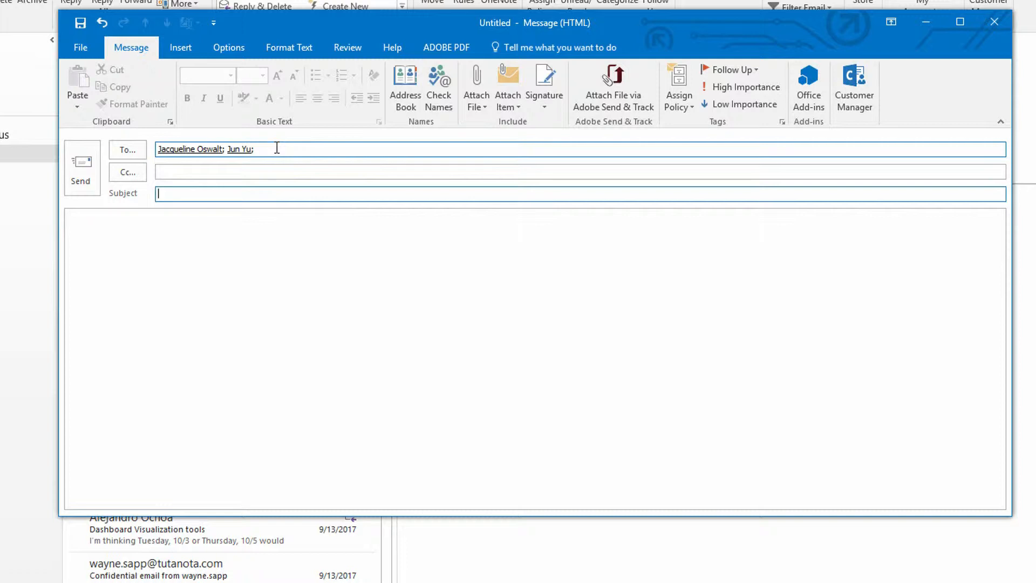
- Write the subject "I think everything is awful" and the body "Why are you trying to destroy me??", and send the email
text(I think everything is awful)
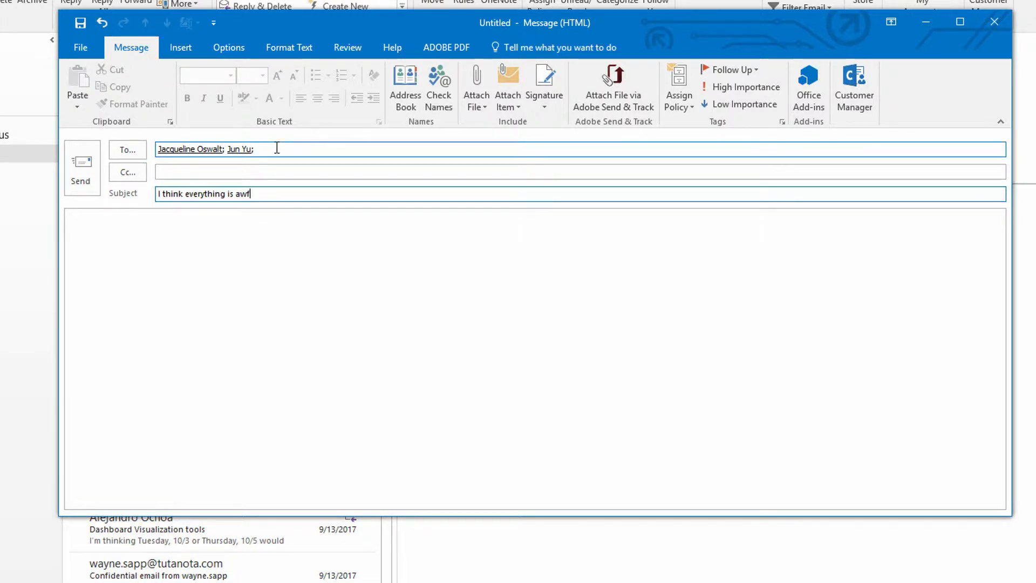
key(Tab)
text(Why)
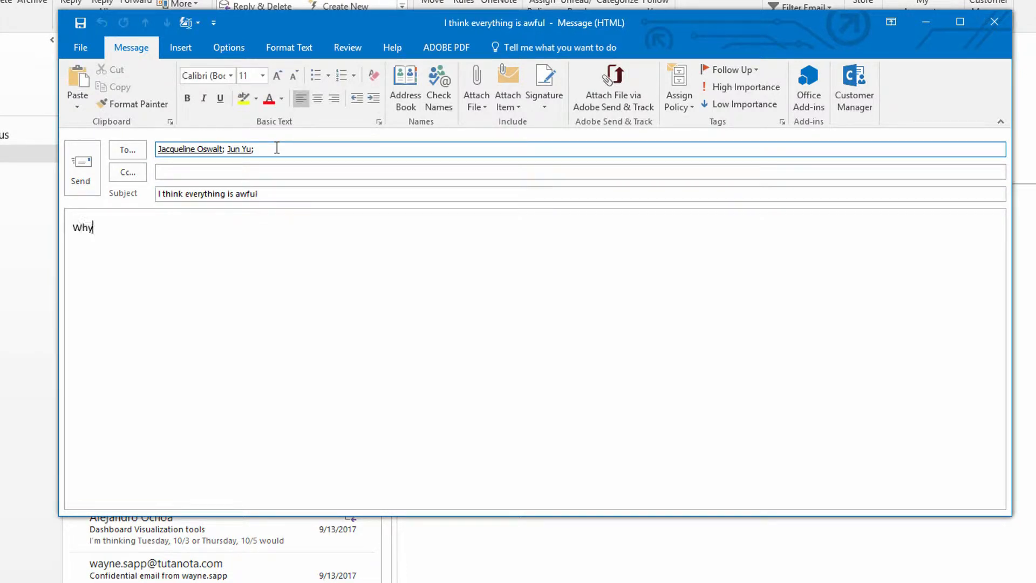
text( are you trying to destroy me??)
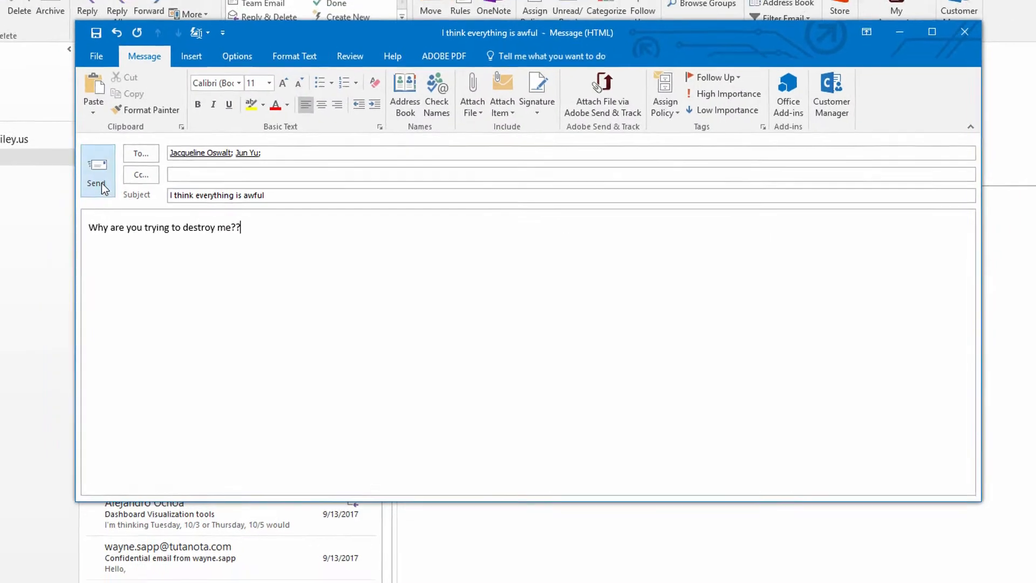
click(100, 180)
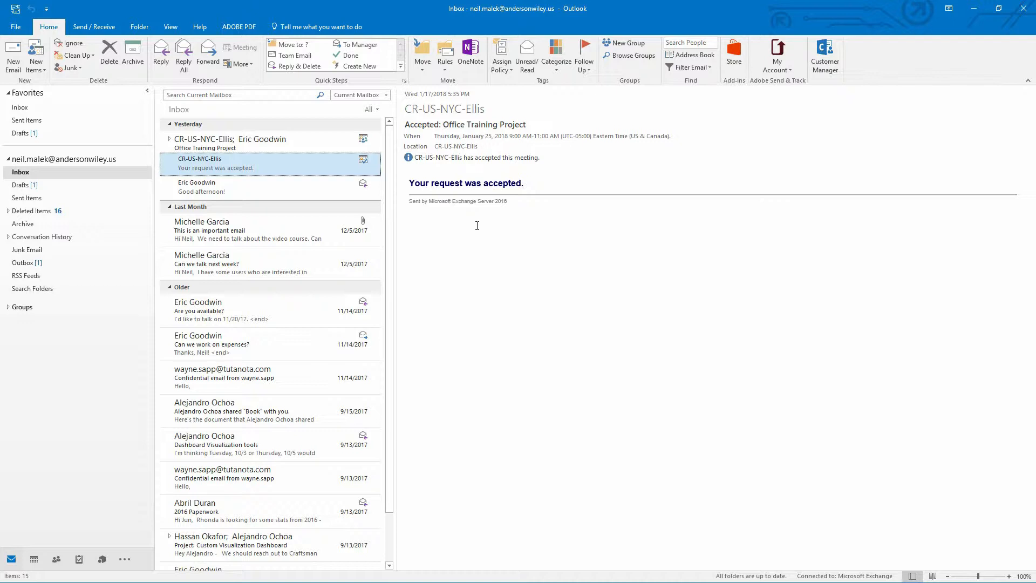
- Open and close the delayed message in the Outbox, and delete it before it goes out, ending back in the Inbox
click(27, 263)
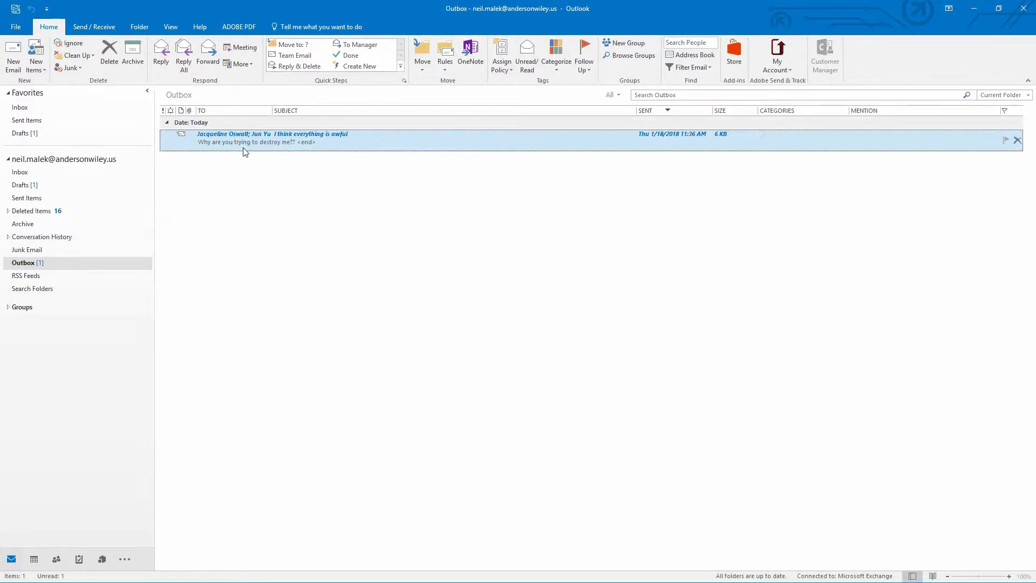
double_click(280, 138)
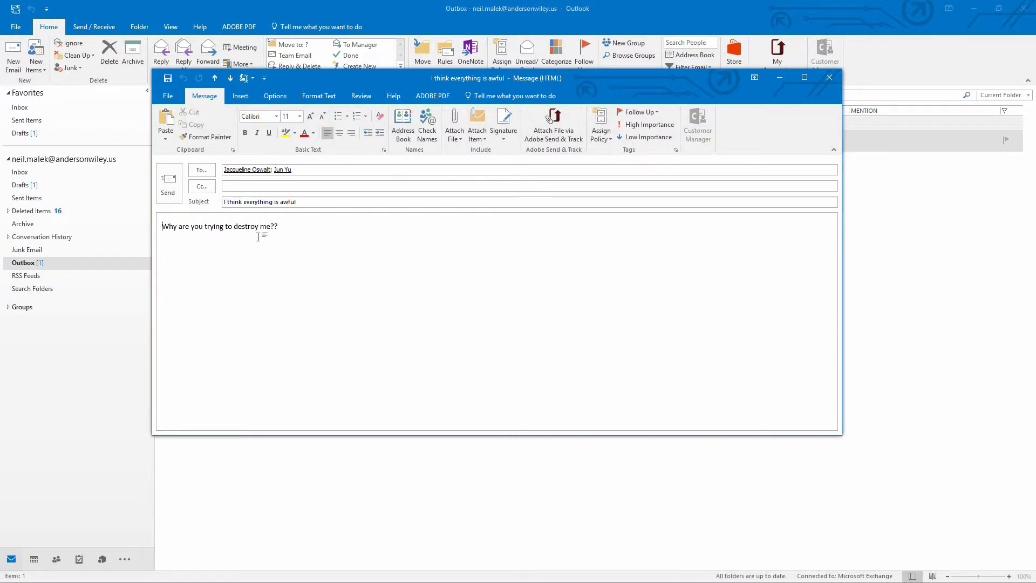
click(825, 85)
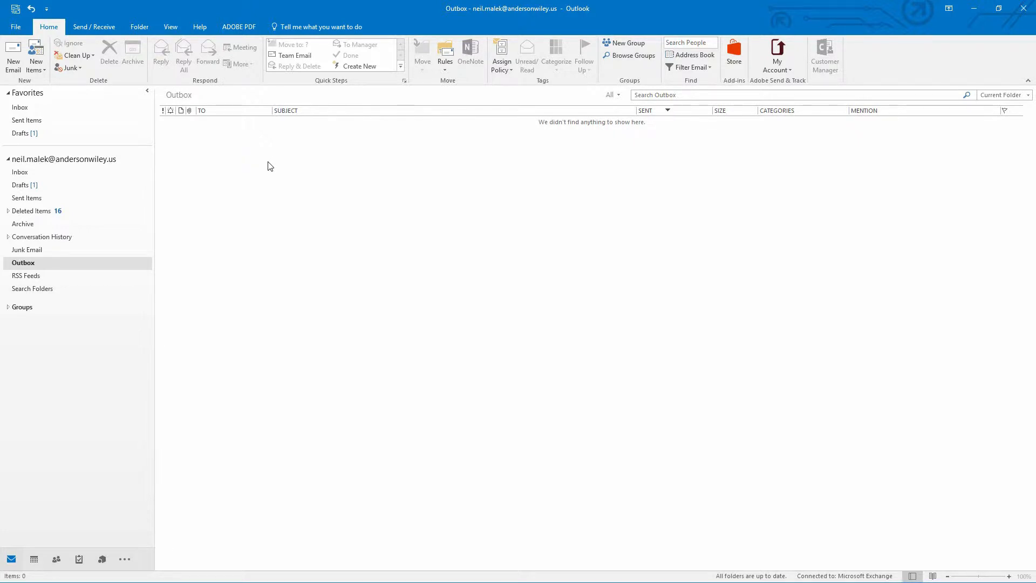
click(67, 175)
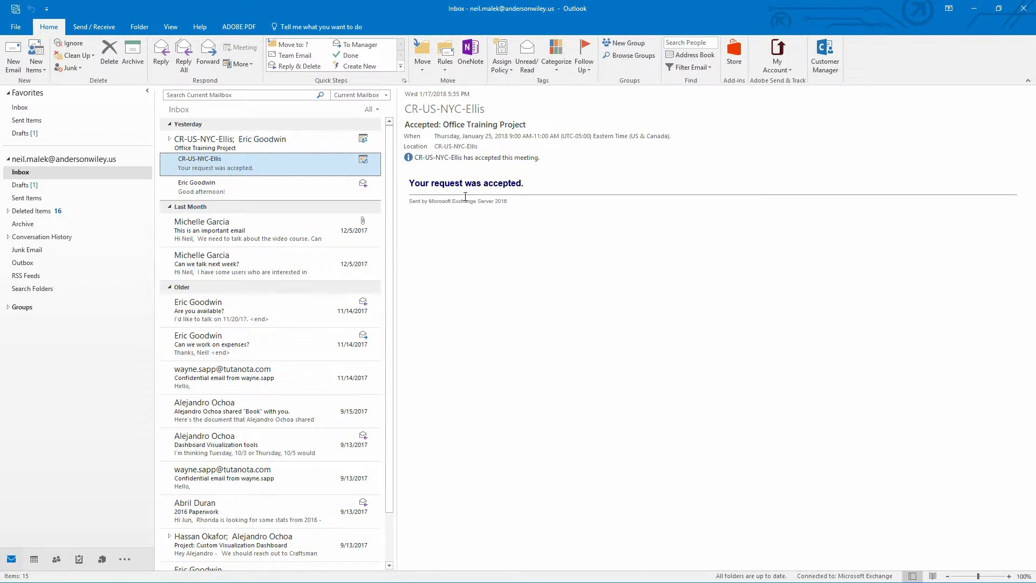
click(446, 64)
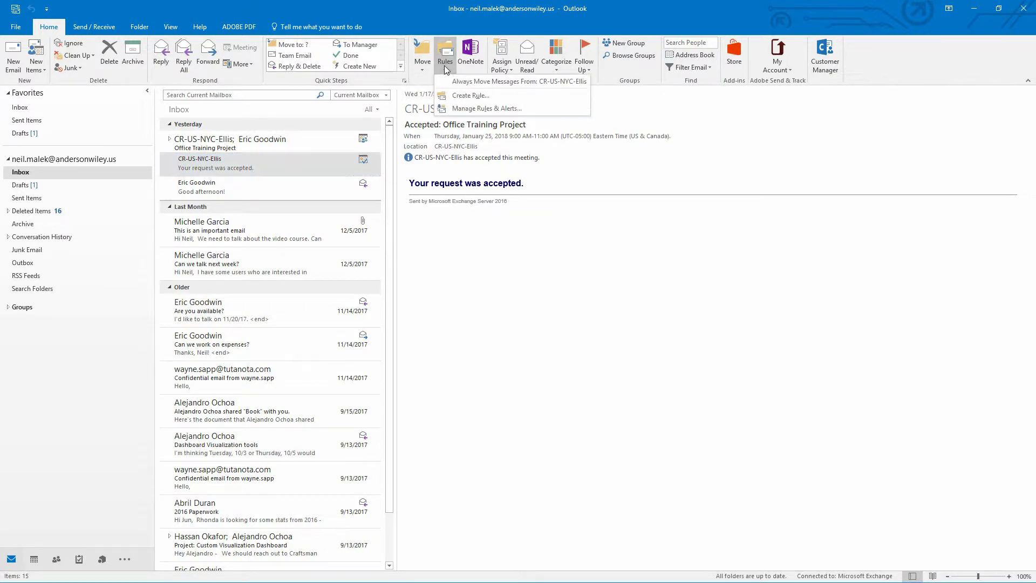
click(475, 110)
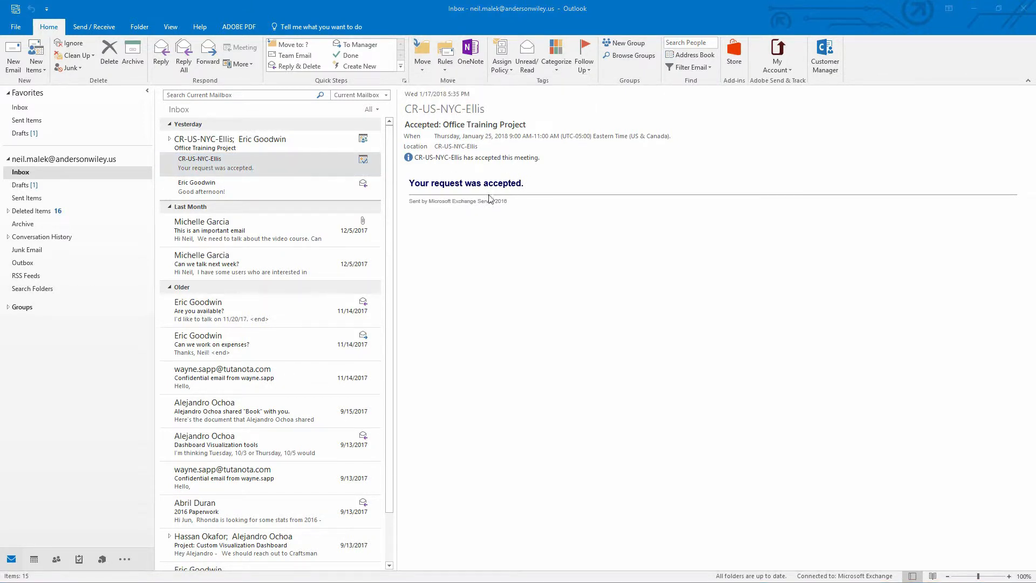
click(427, 227)
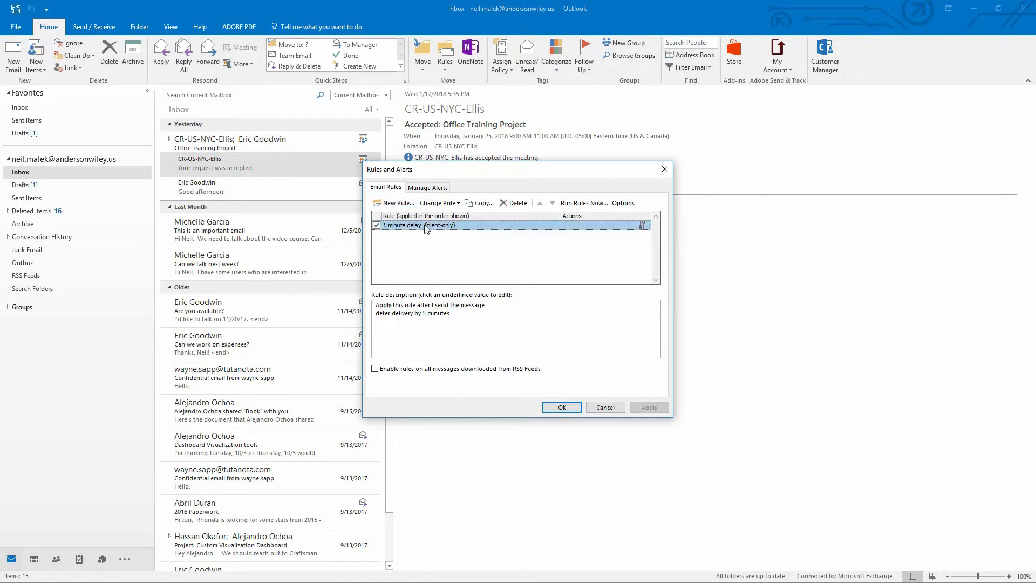
click(452, 205)
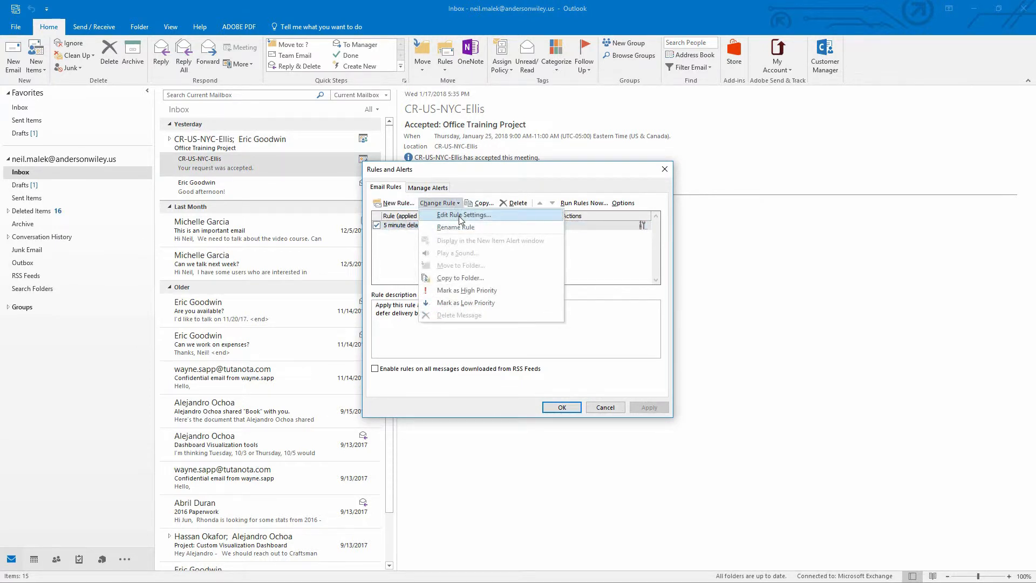
click(460, 218)
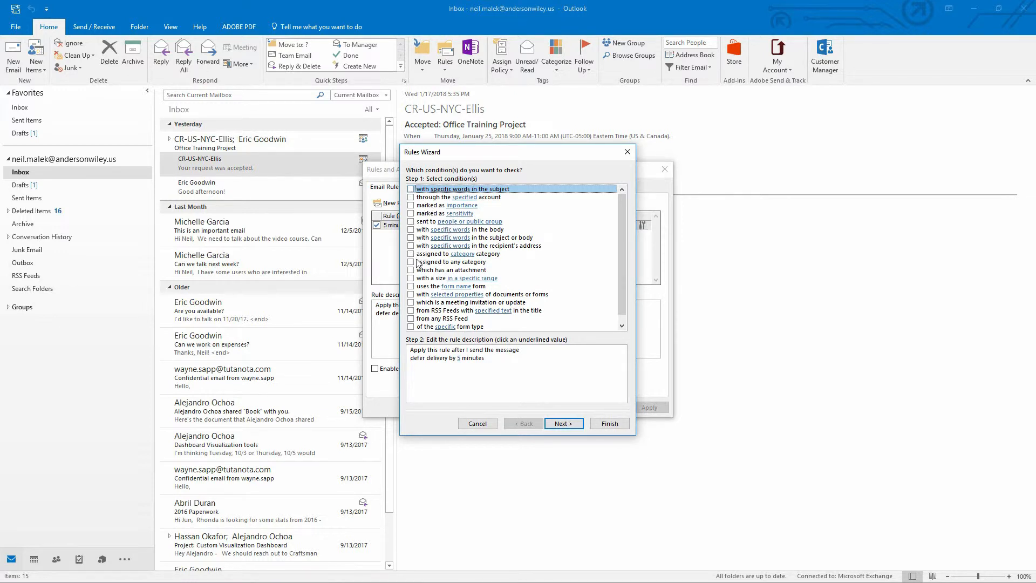
click(412, 222)
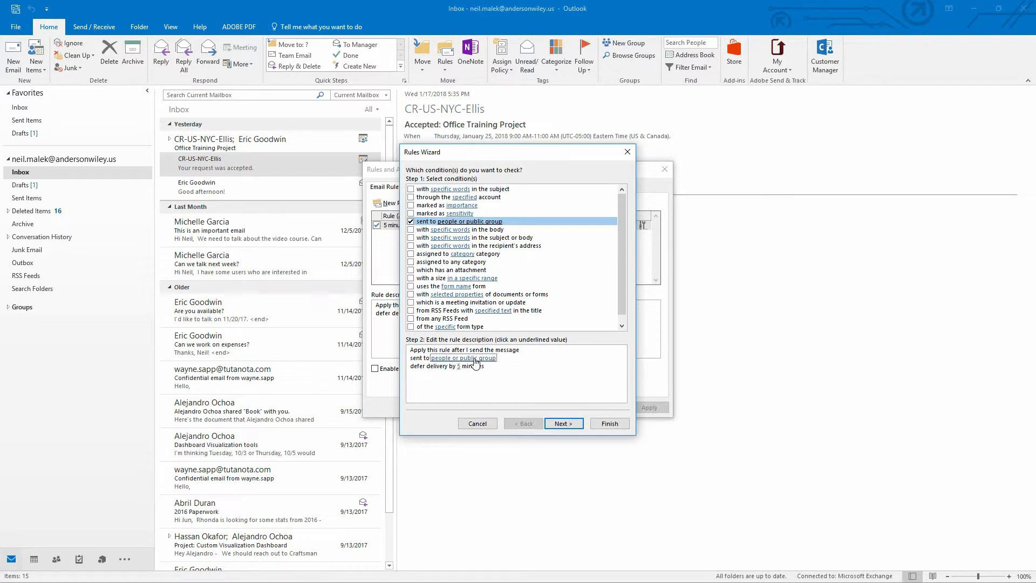
click(411, 222)
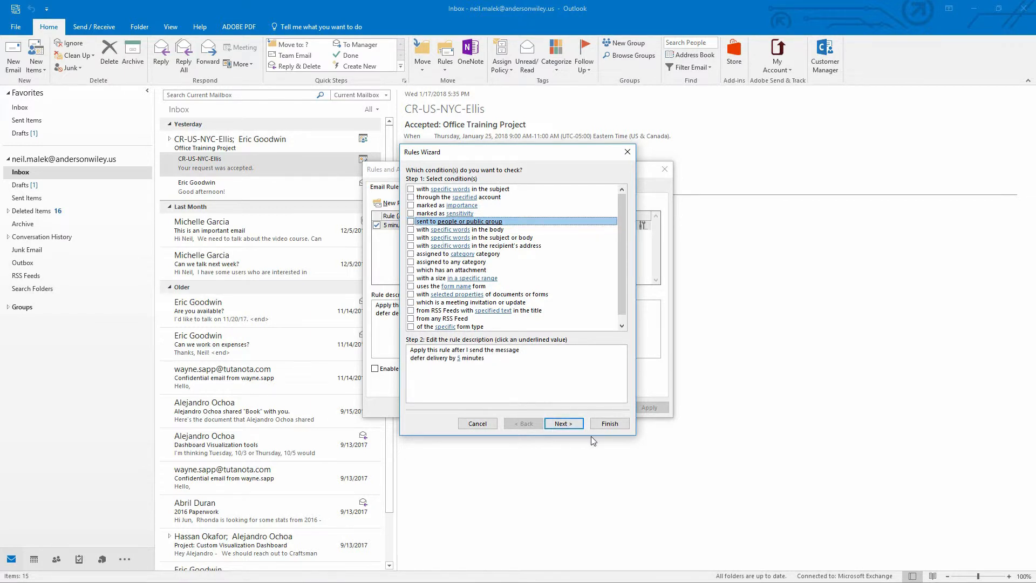
click(479, 425)
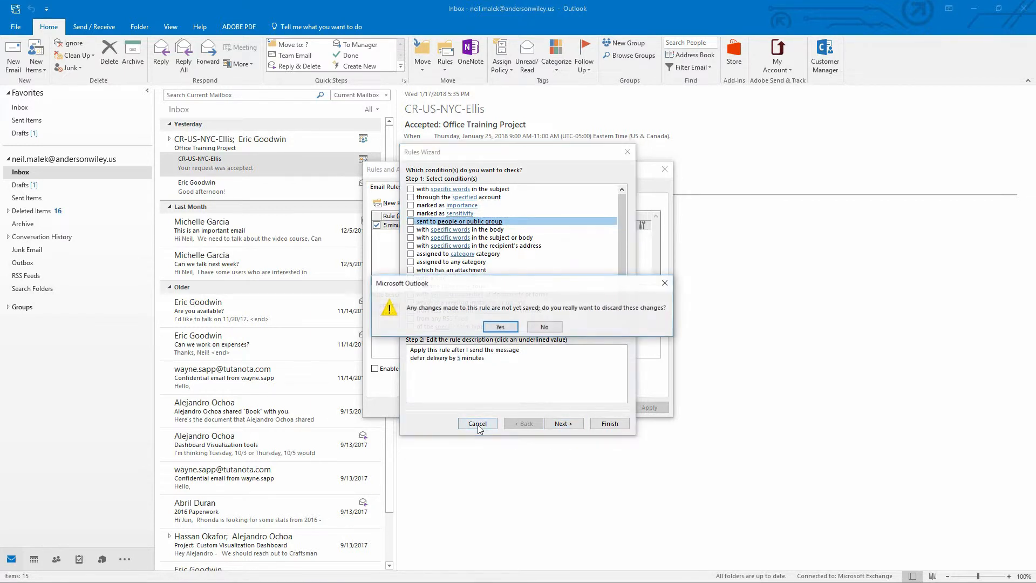
click(499, 329)
click(573, 406)
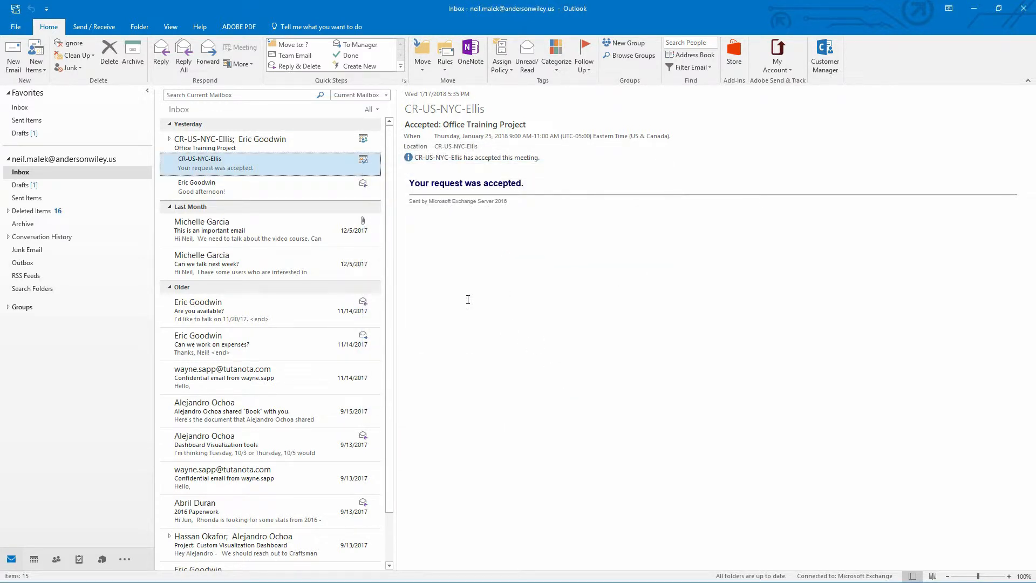
- Open the mail signature settings in the Outlook options and create a new signature named "Standard"
click(18, 27)
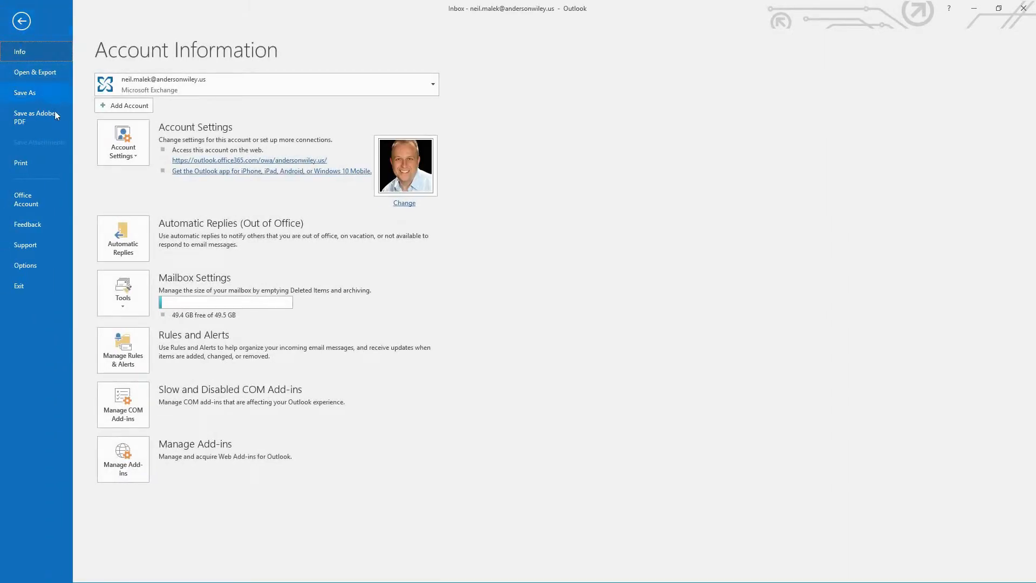
click(42, 264)
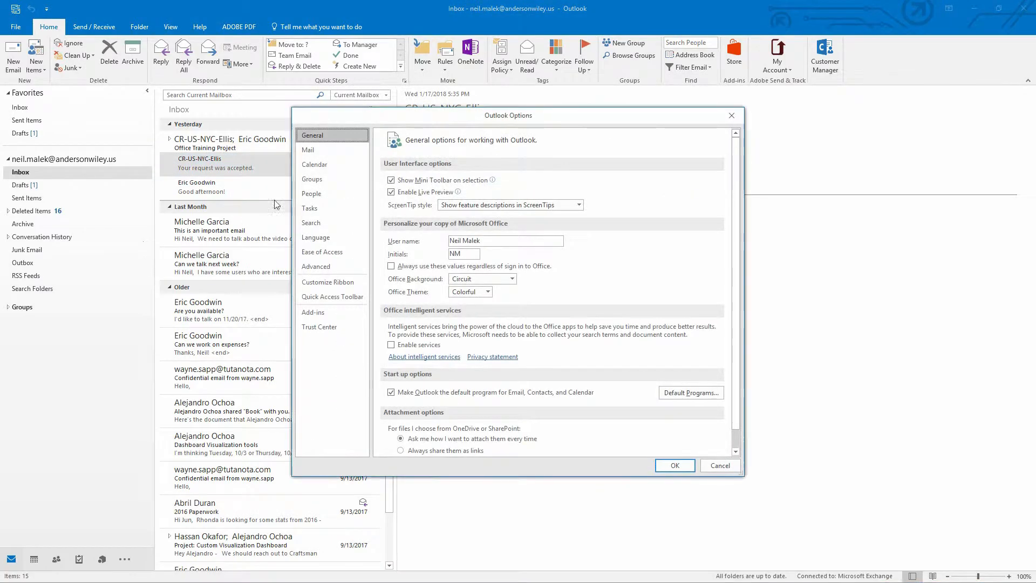
click(328, 154)
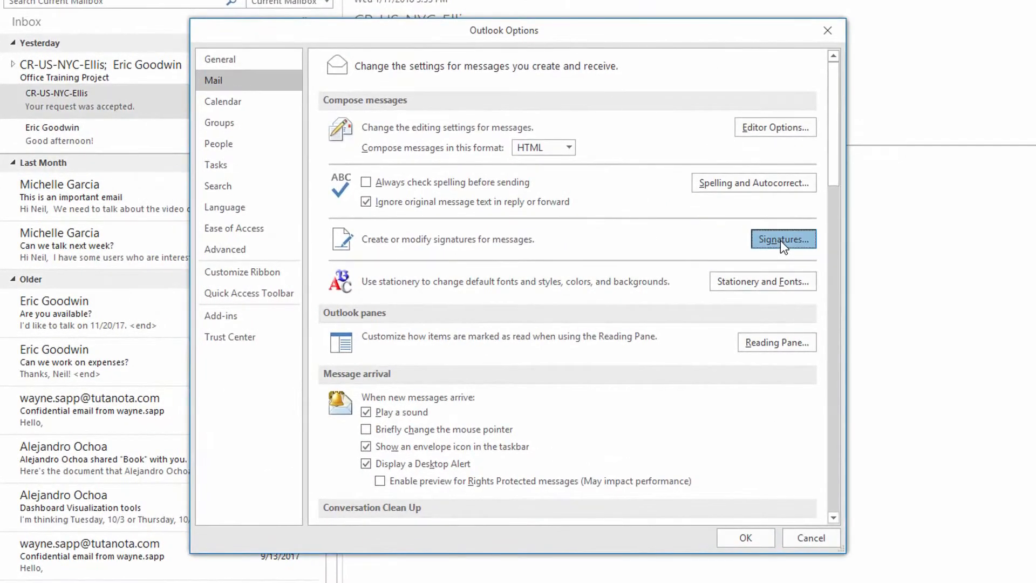
click(700, 262)
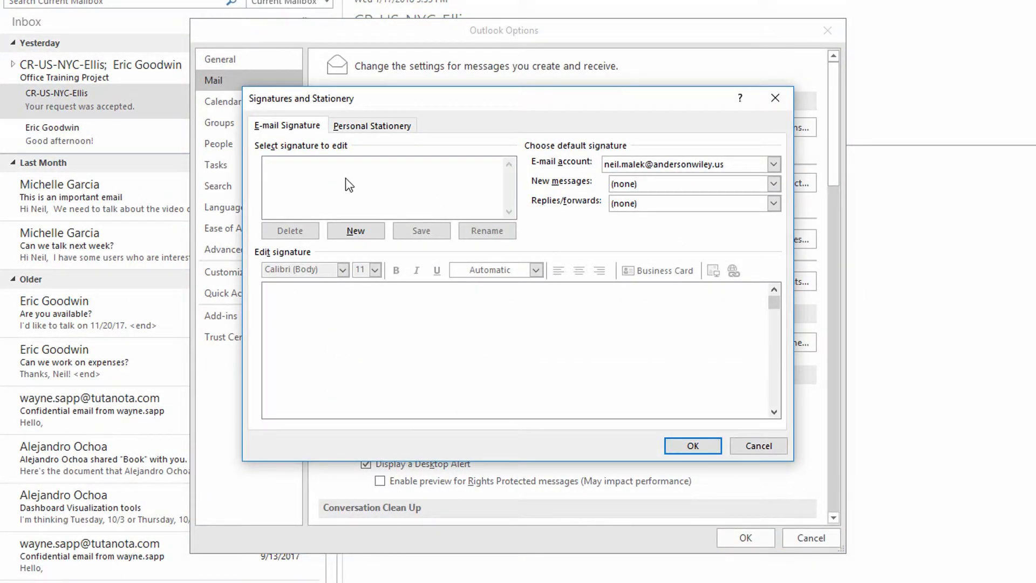
click(353, 231)
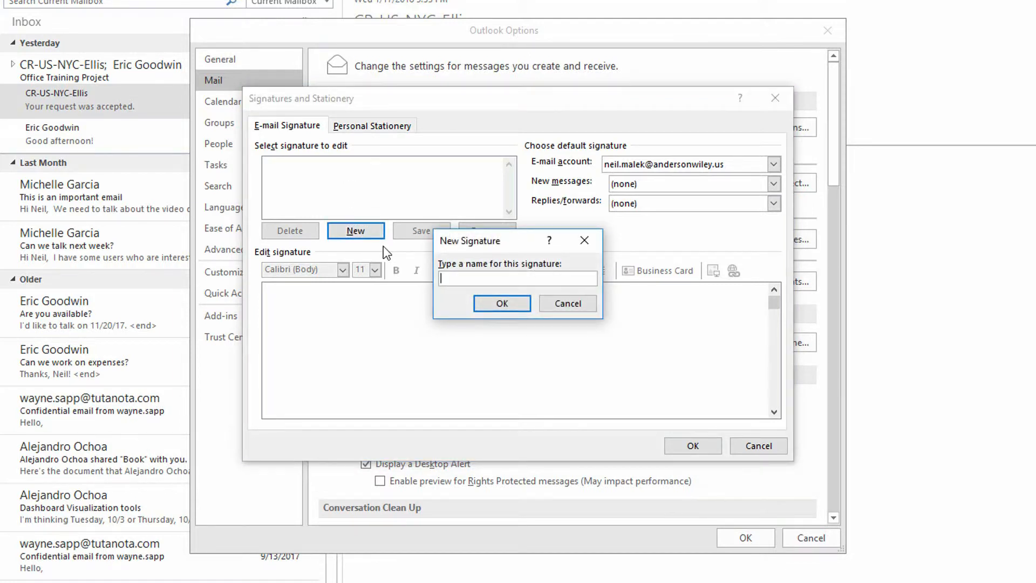
text(Standard)
key(Return)
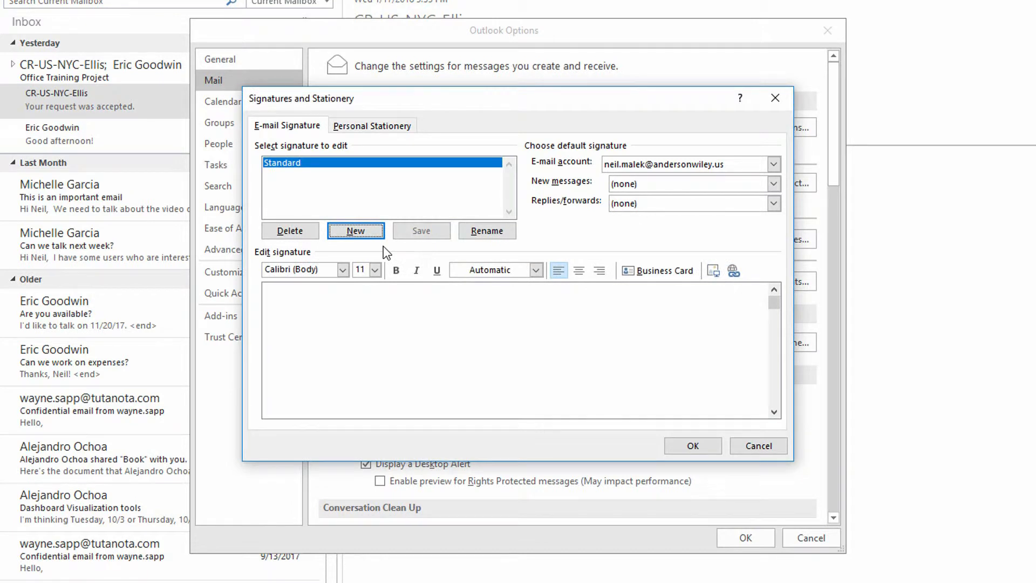
- Write "Regards," with the sender's full name on the line below as the "Standard" signature text, and save it
click(375, 312)
text(Regards,)
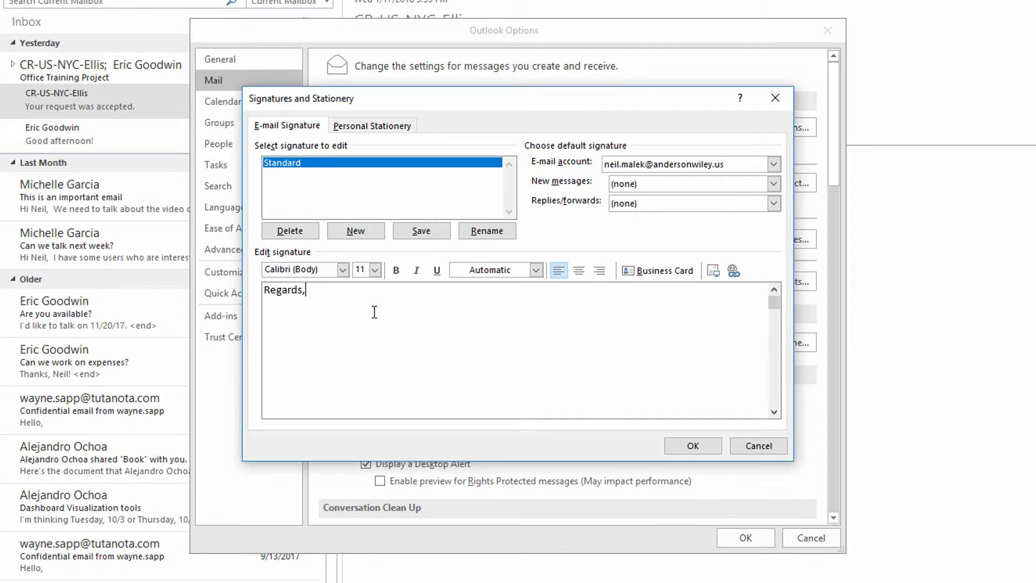
key(Return)
text(Neil Malek)
click(411, 230)
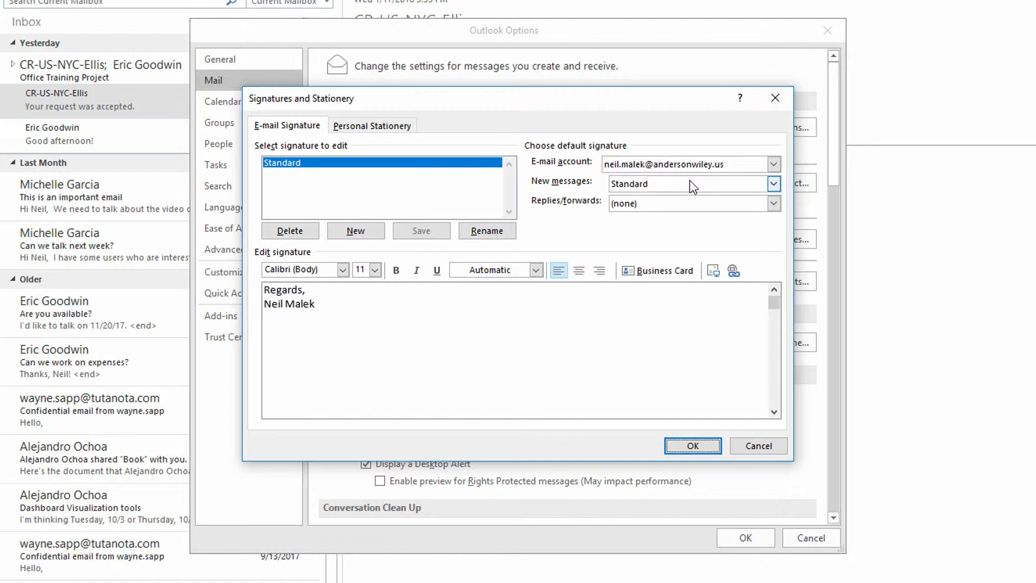
- Set "Standard" as the default signature for replies and forwards, and accept the signature settings
click(626, 207)
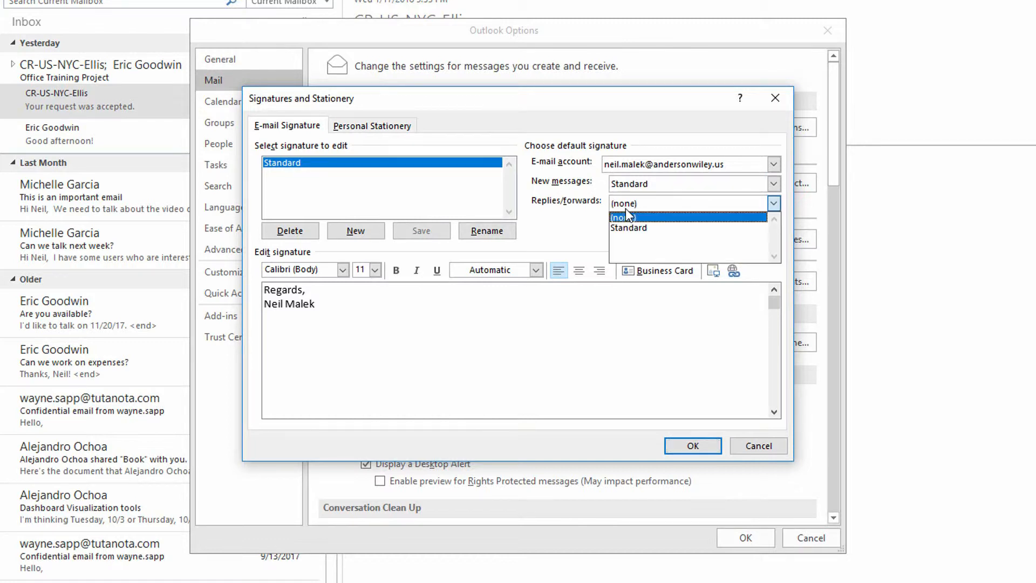
click(631, 228)
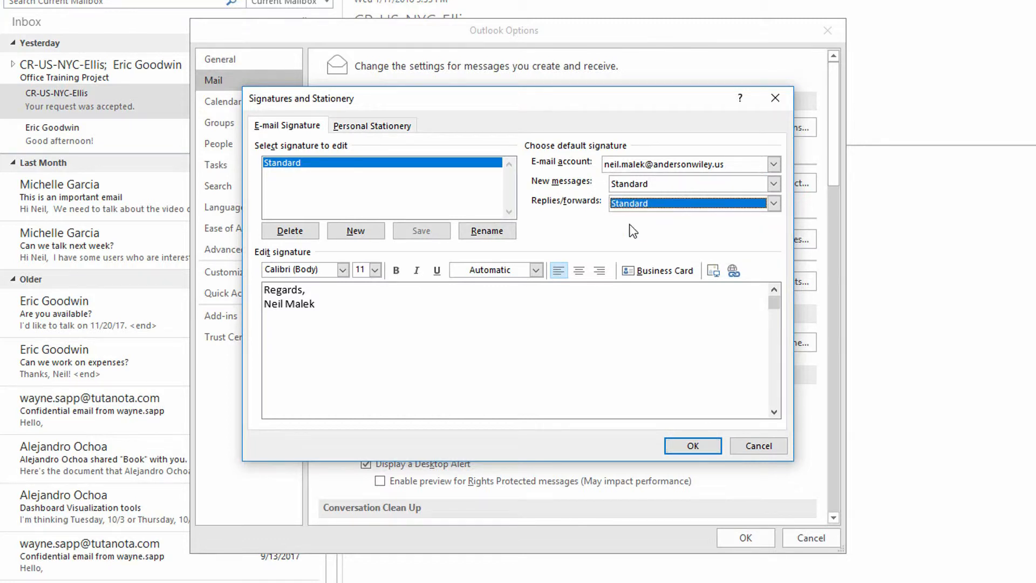
click(694, 445)
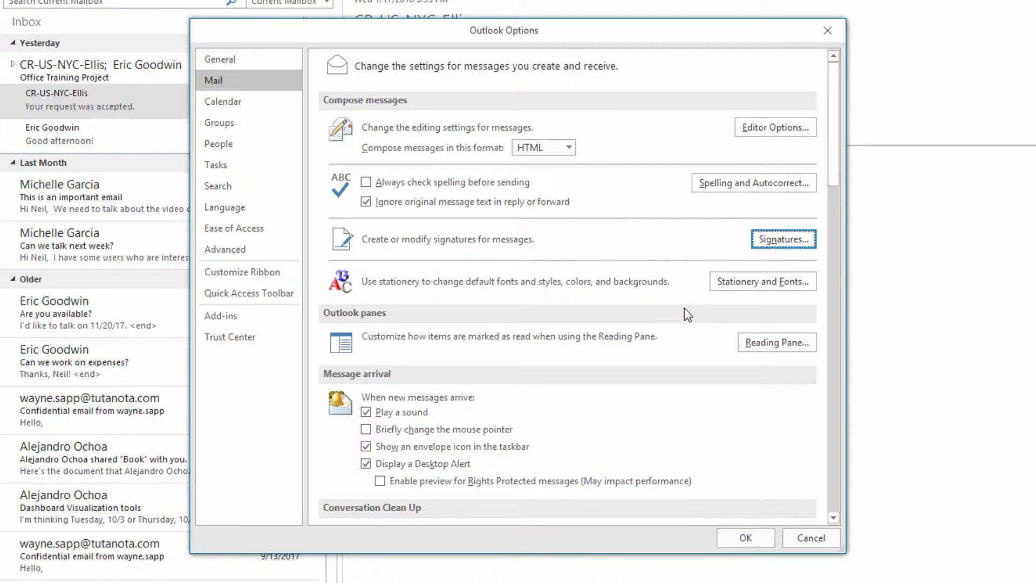
- Create a second signature named "Immediate Send" containing "Regards," and the sender's full name below it
click(777, 240)
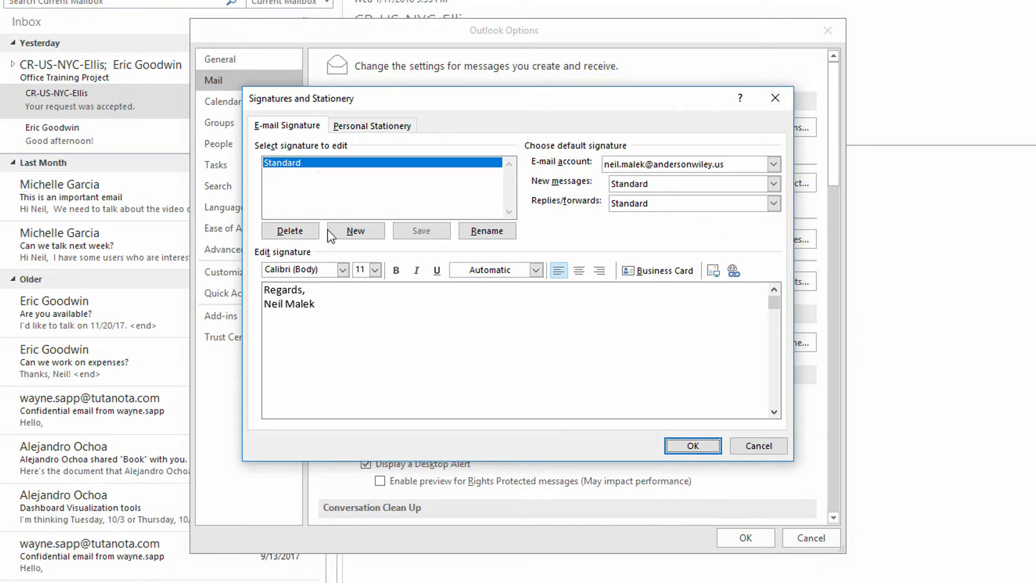
click(348, 232)
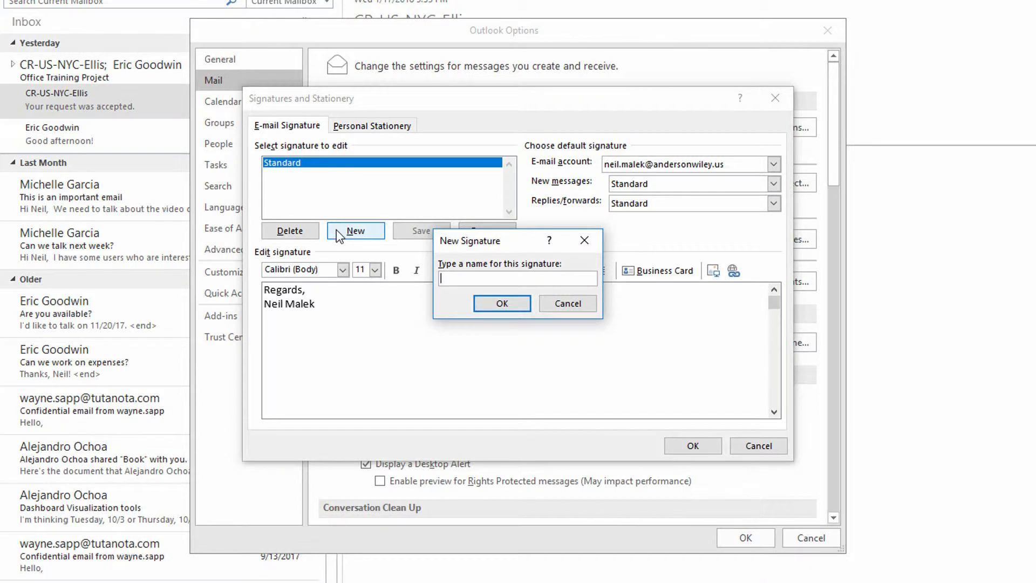
text(Immediate Send)
key(Return)
click(379, 319)
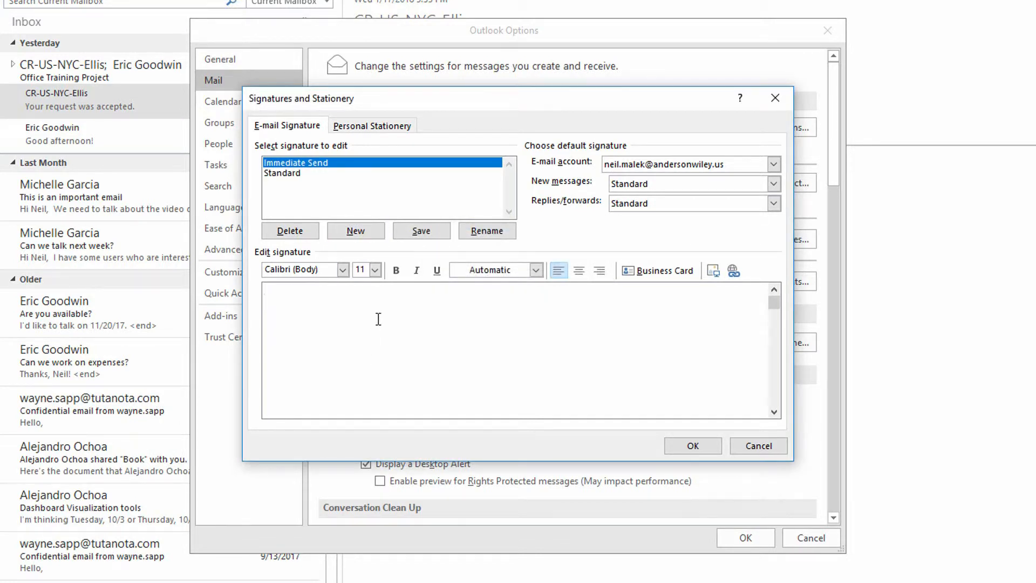
text(Regards,)
key(Return)
text(Neil Malek)
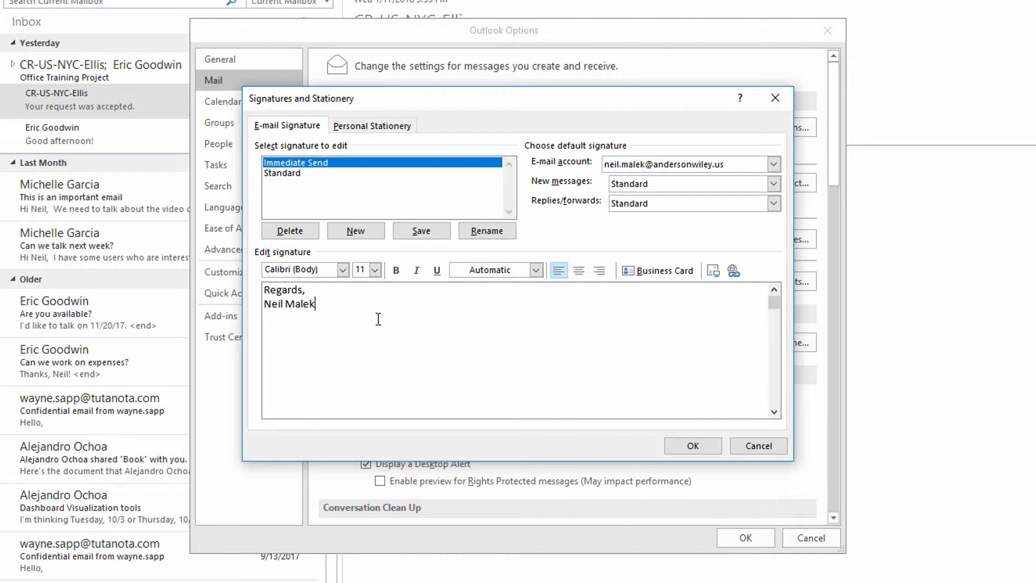
- Add the marker "/#/" several blank lines below the name in the "Immediate Send" signature, save it and accept the Outlook options
key(Return)
key(Return)
key(Return)
key(Return)
key(Return)
key(Return)
key(Return)
text(/#/)
click(421, 231)
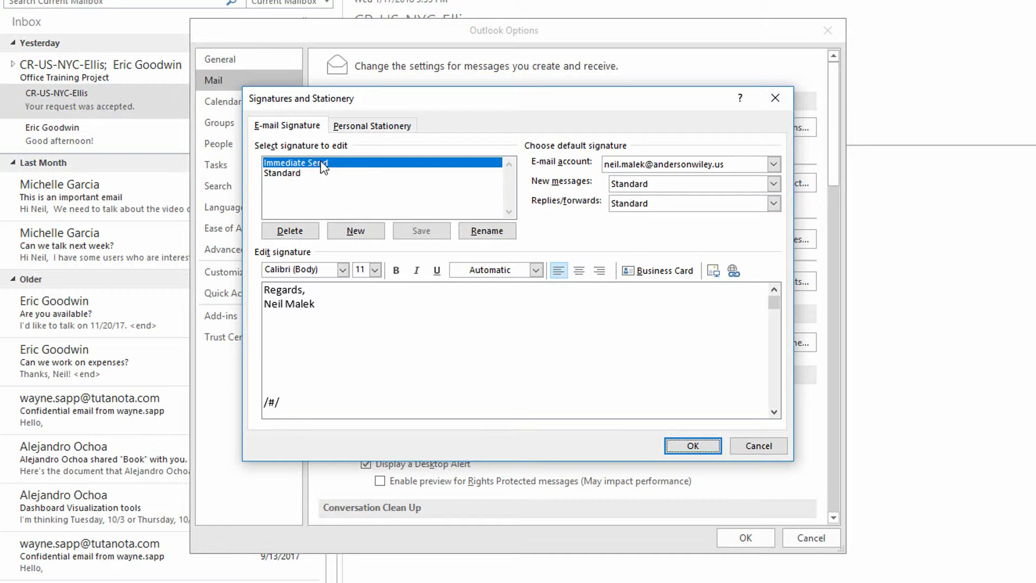
click(696, 447)
click(746, 537)
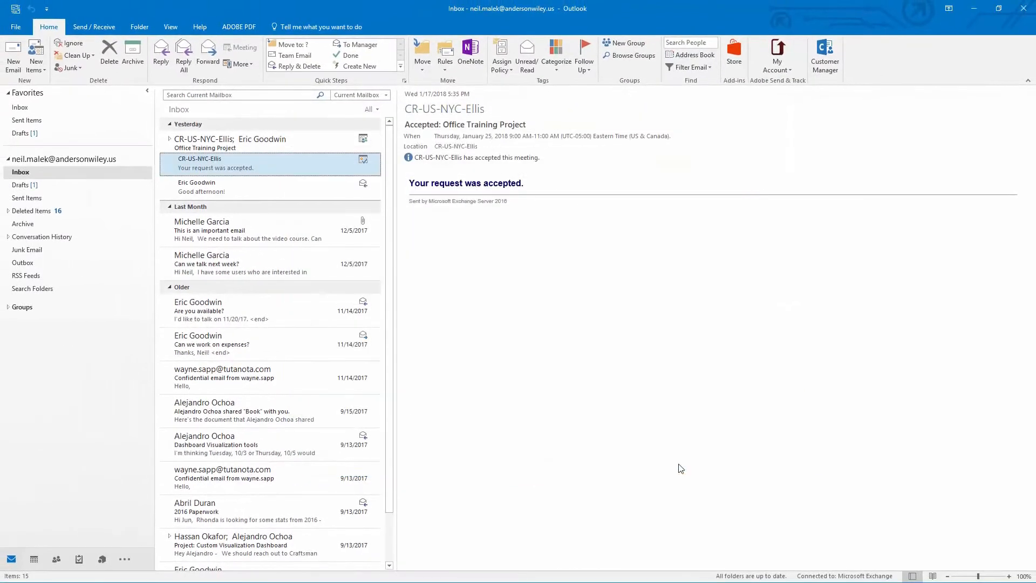
- Open the "5 minute delay" rule's settings and advance to its exceptions, keeping the rule applied to every sent message and the delivery deferral action
click(447, 66)
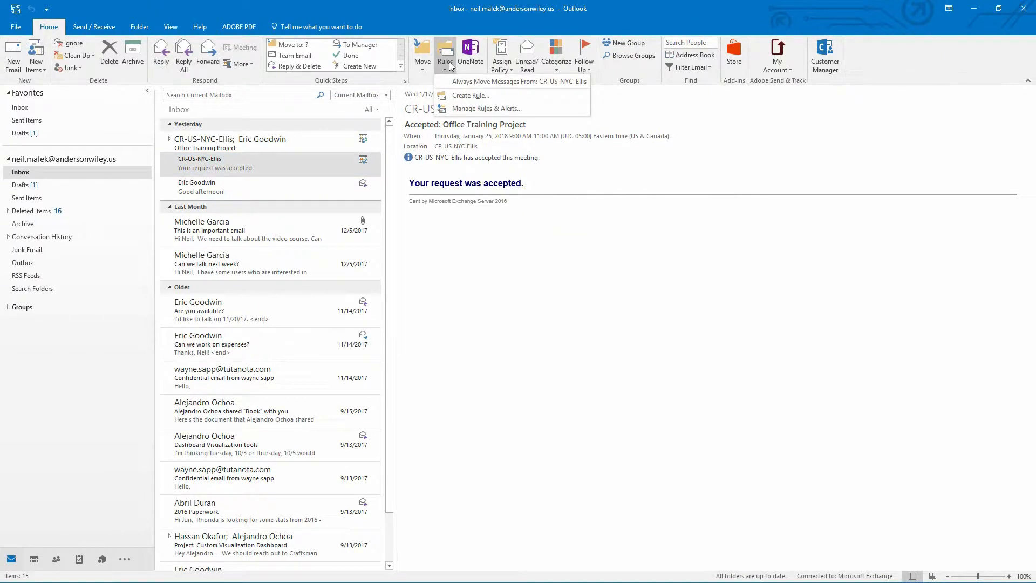
click(463, 109)
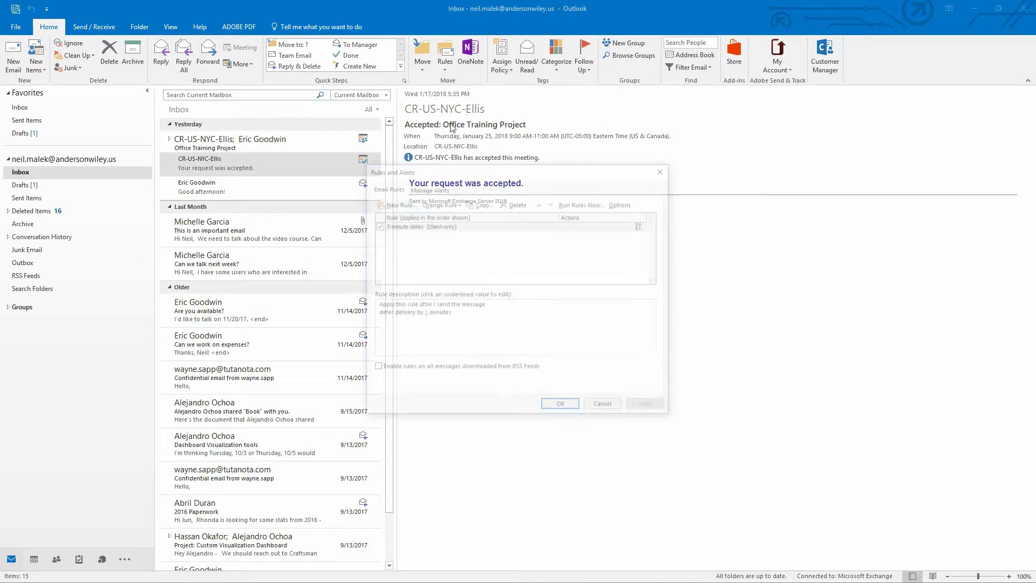
click(420, 227)
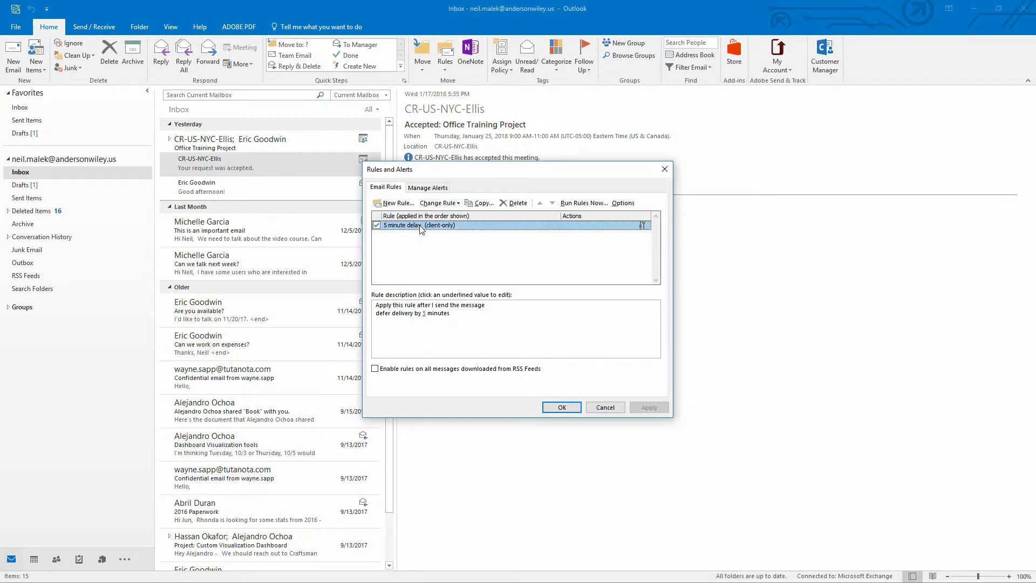
click(447, 204)
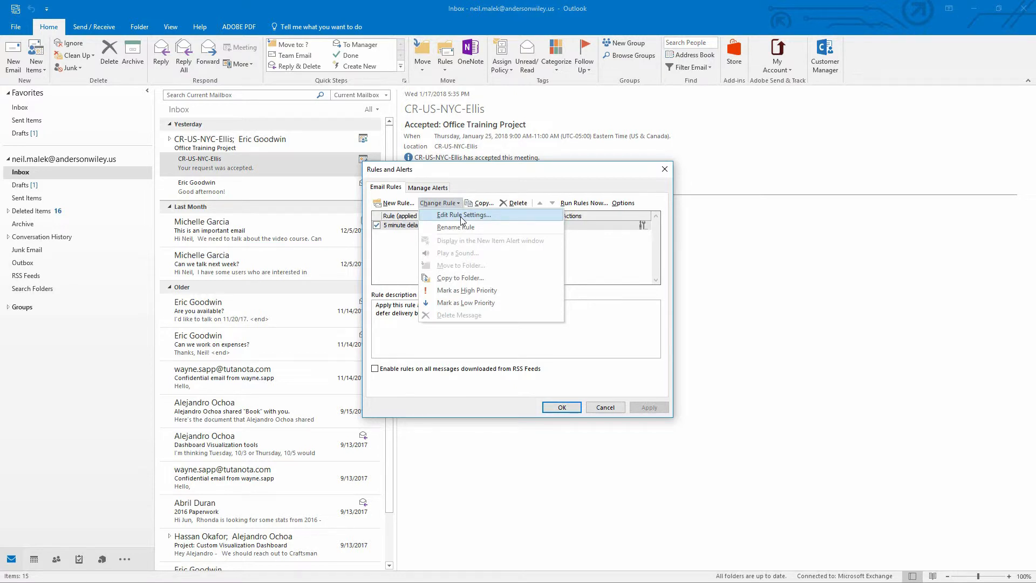
click(463, 216)
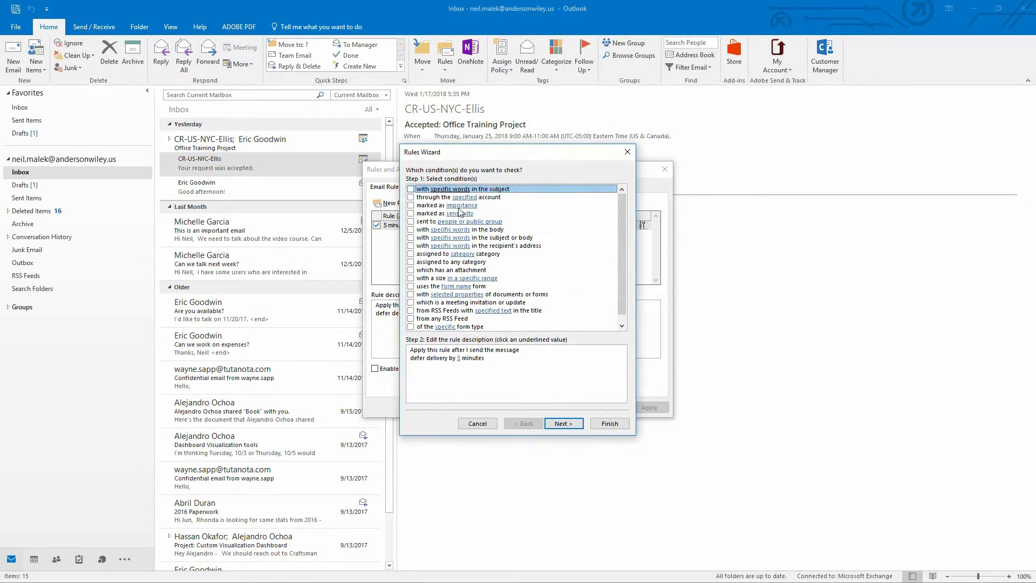
click(560, 424)
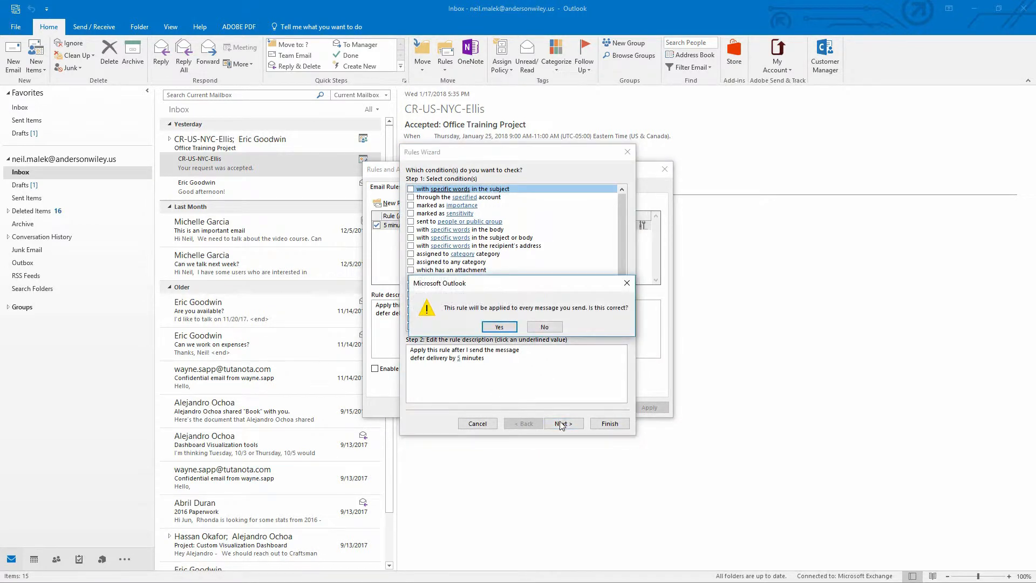
click(507, 329)
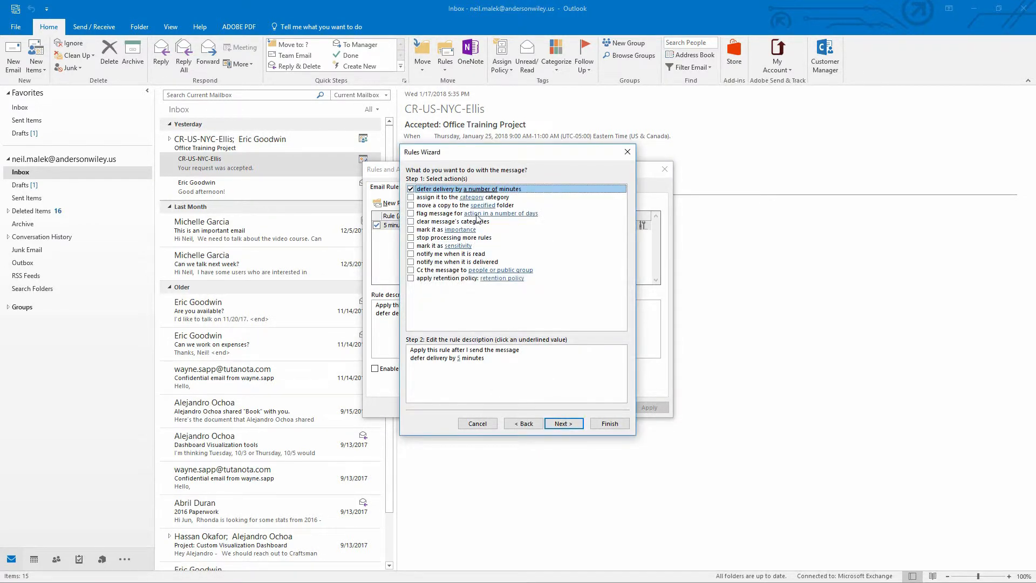
click(563, 423)
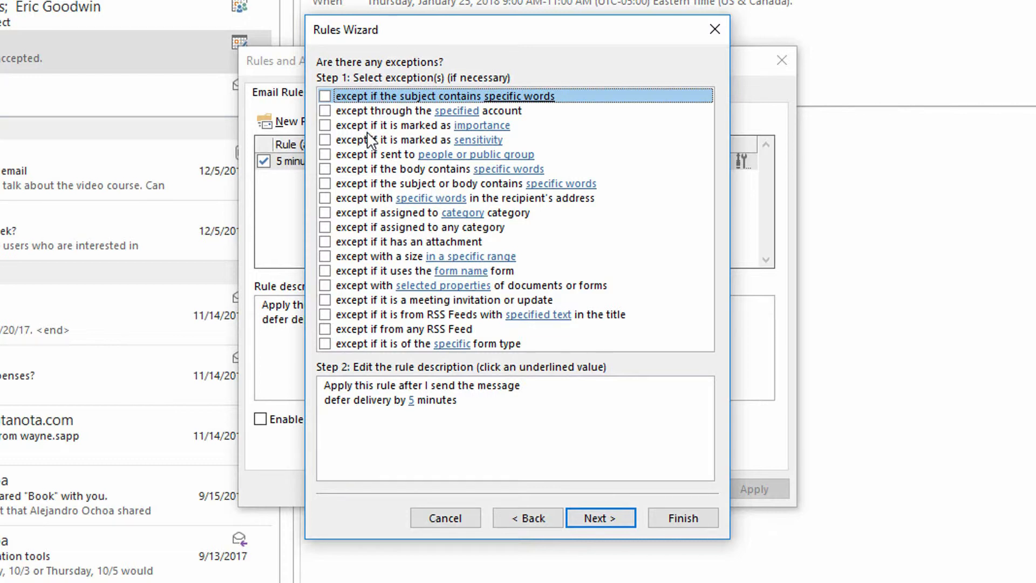
- Add an exception to the rule for messages whose body contains "/#/"
click(325, 169)
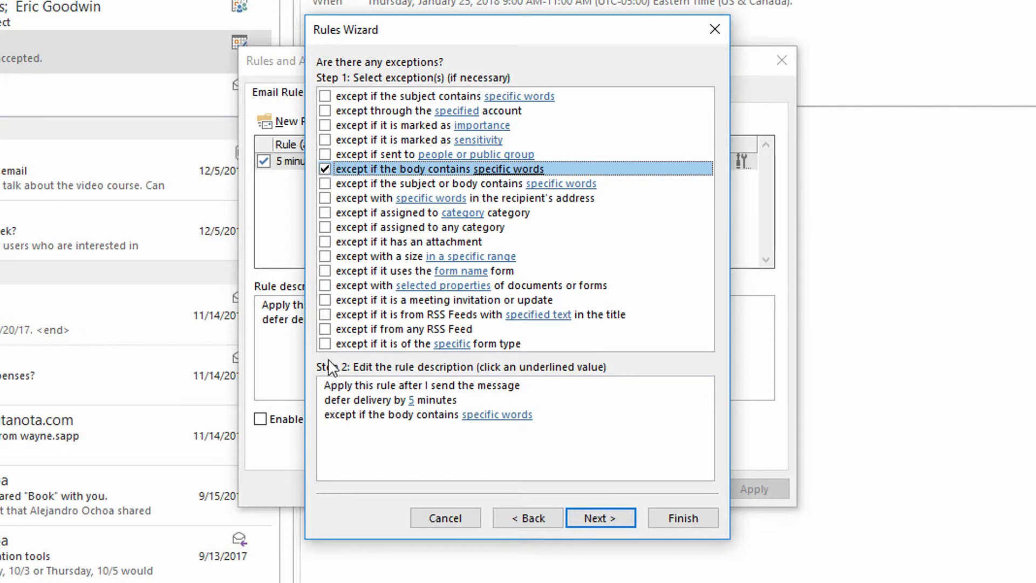
click(487, 418)
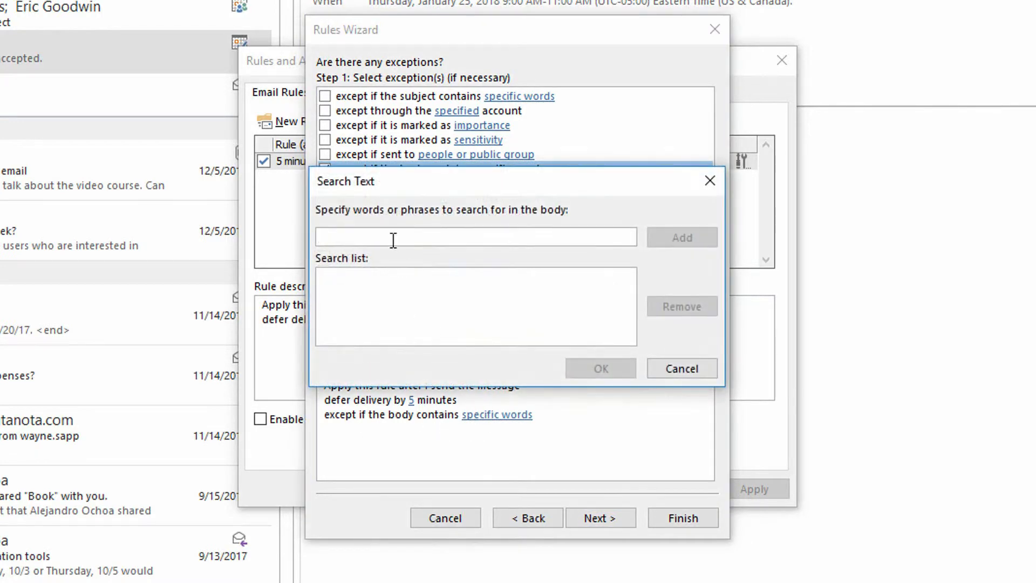
text(/)
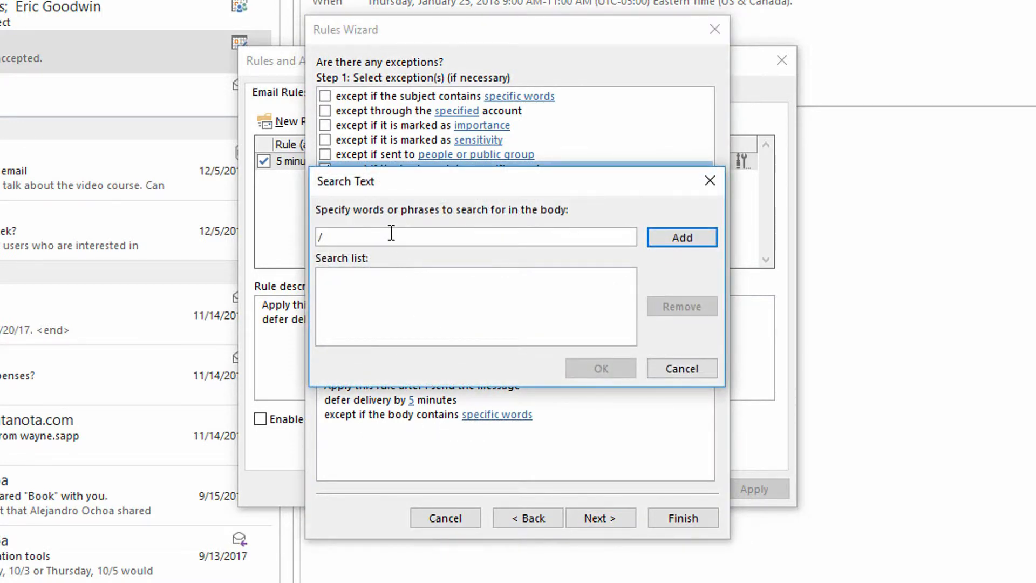
text(#/)
click(681, 238)
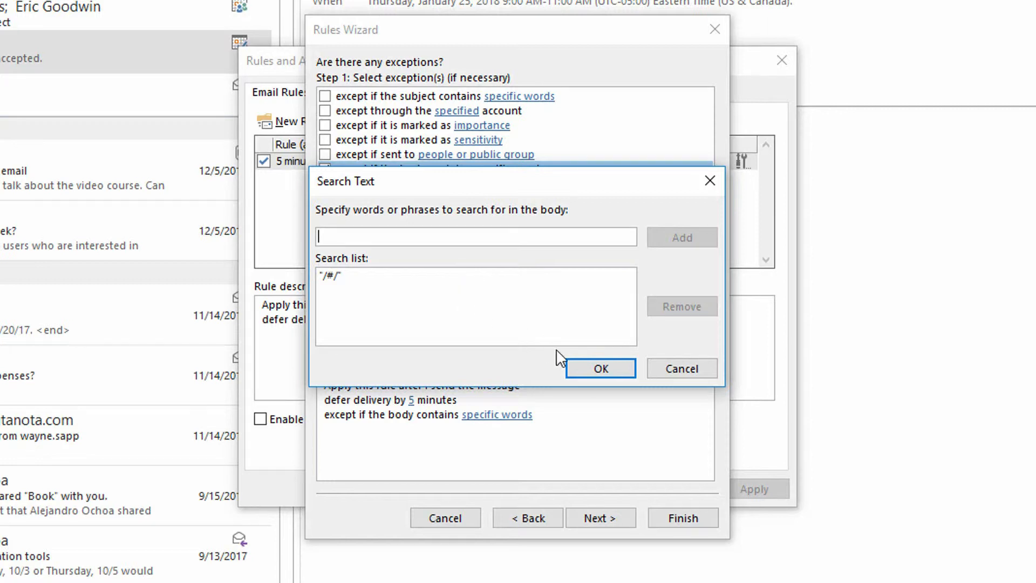
click(589, 371)
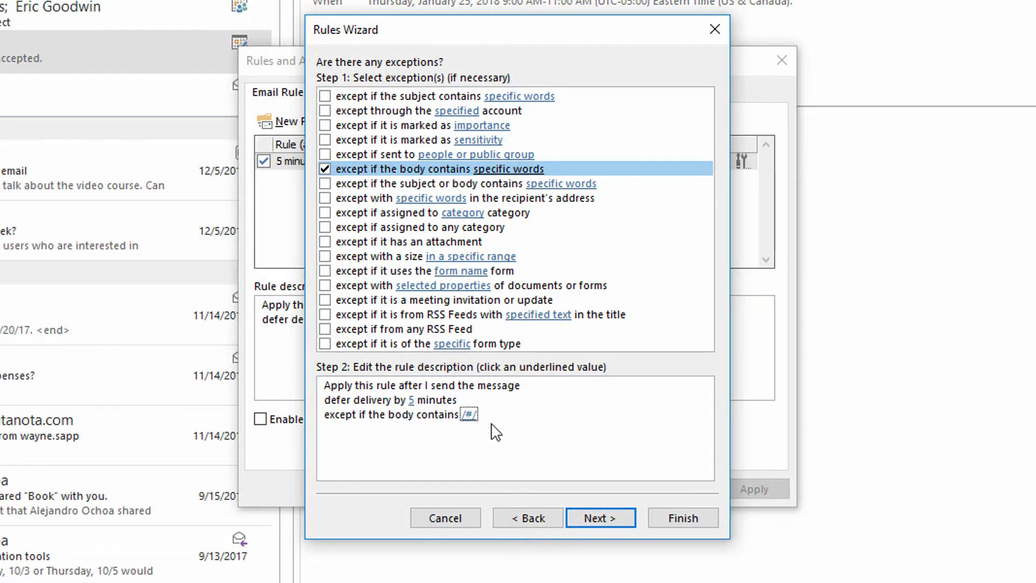
- Finish the "5 minute delay" rule with its name and options as they are, and accept the rules list
click(611, 520)
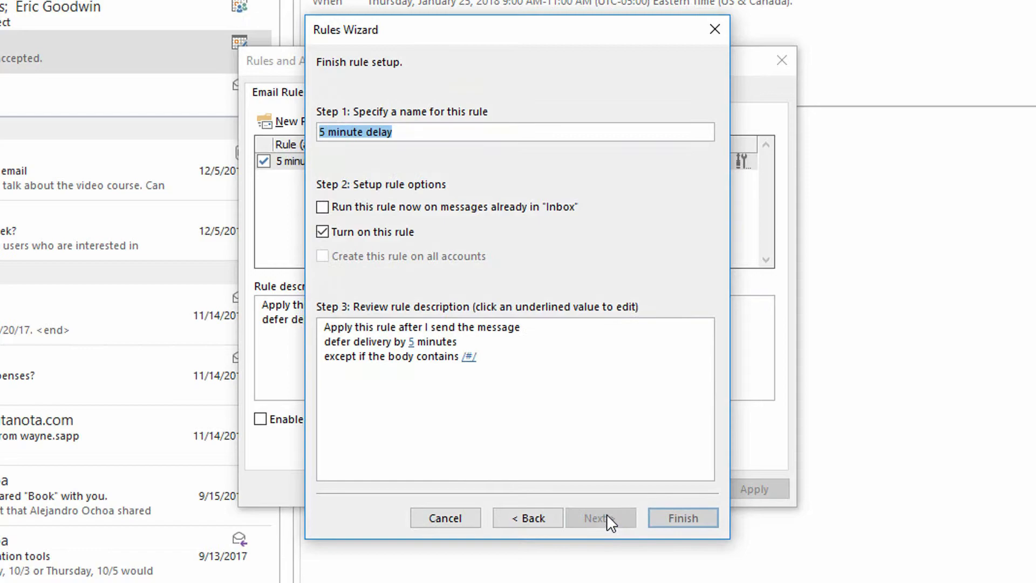
click(659, 512)
click(525, 345)
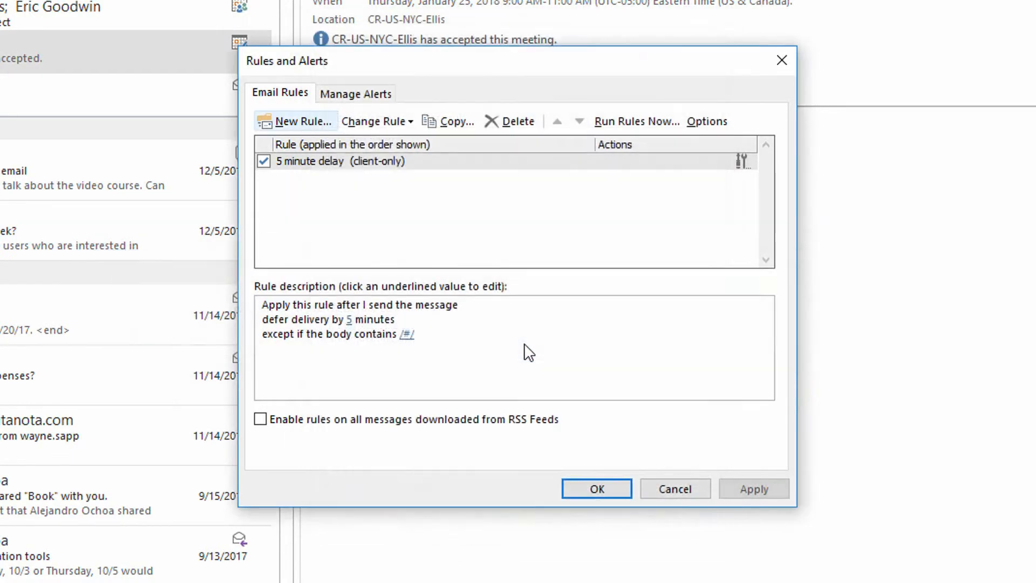
click(623, 486)
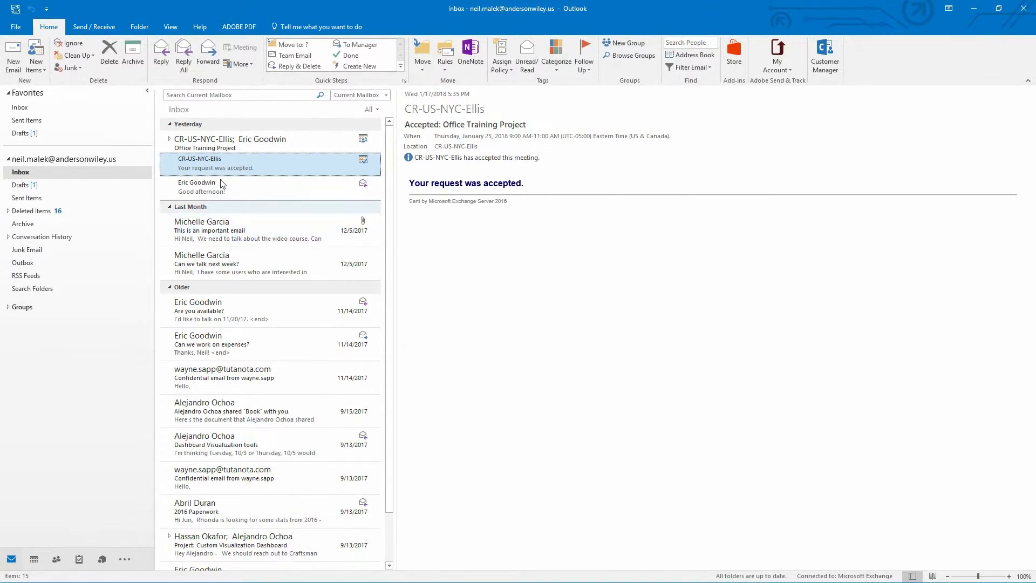
- Send a contact a new email with subject "This should be delayed" and body "...", and open the Outbox to check it
click(13, 54)
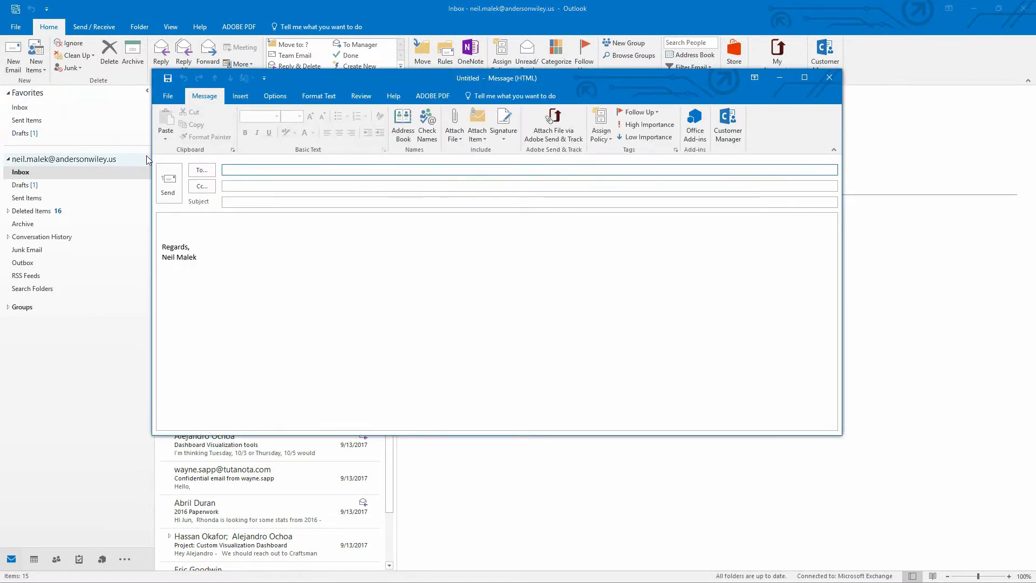
text(jac)
key(Tab)
key(Tab)
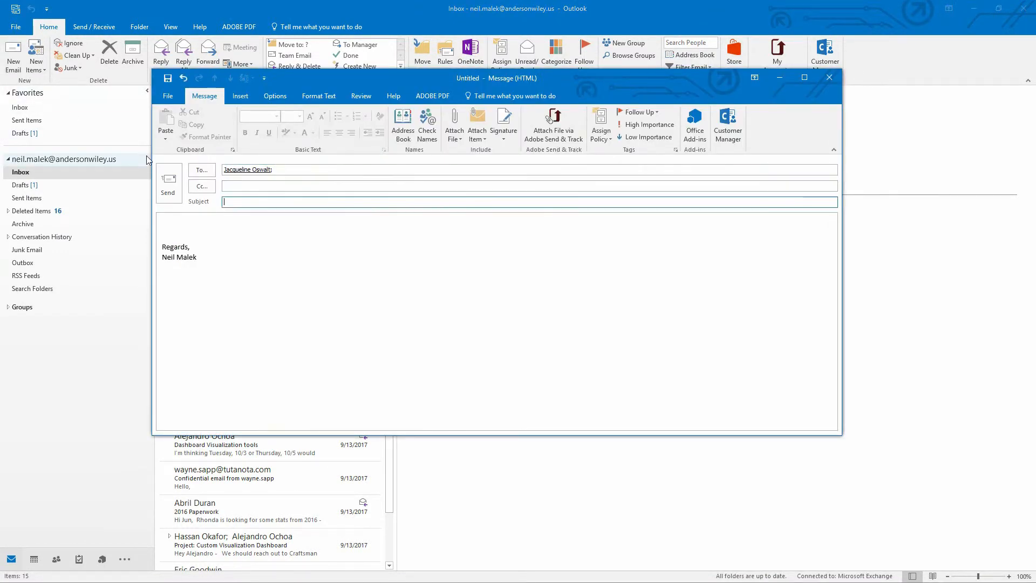
text(This should )
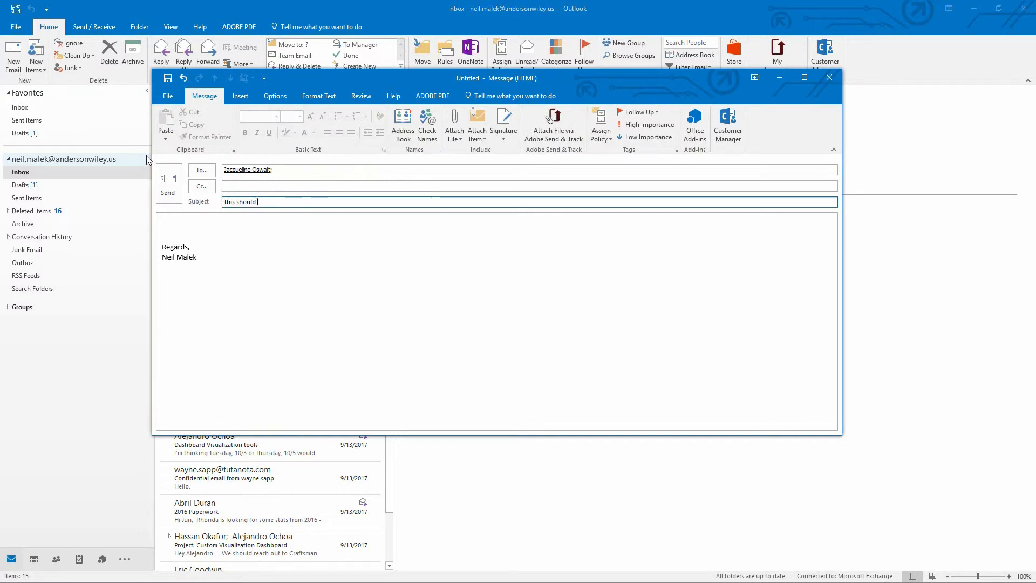
text(be delayed)
key(Tab)
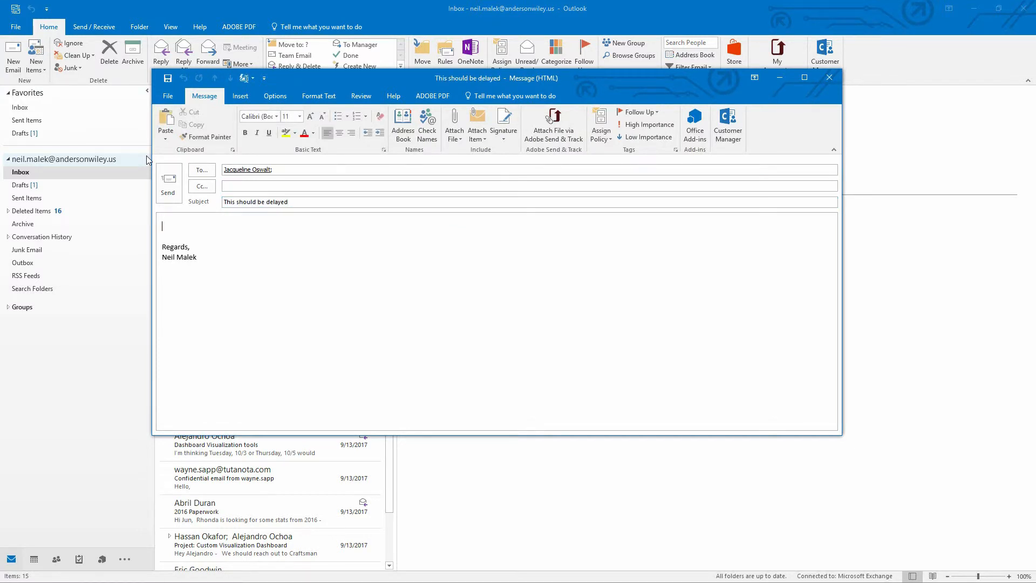
text(...)
click(166, 193)
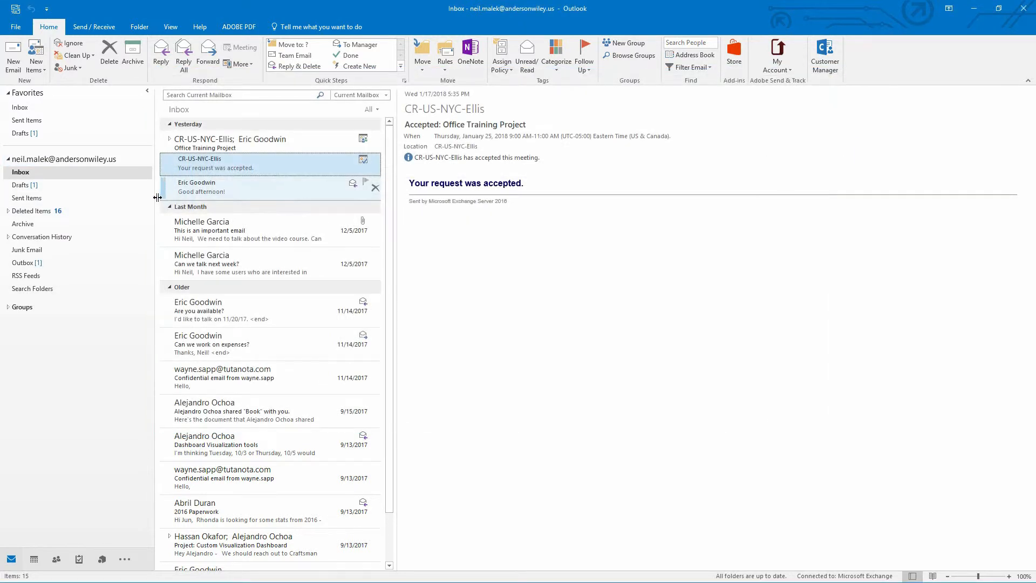
click(34, 265)
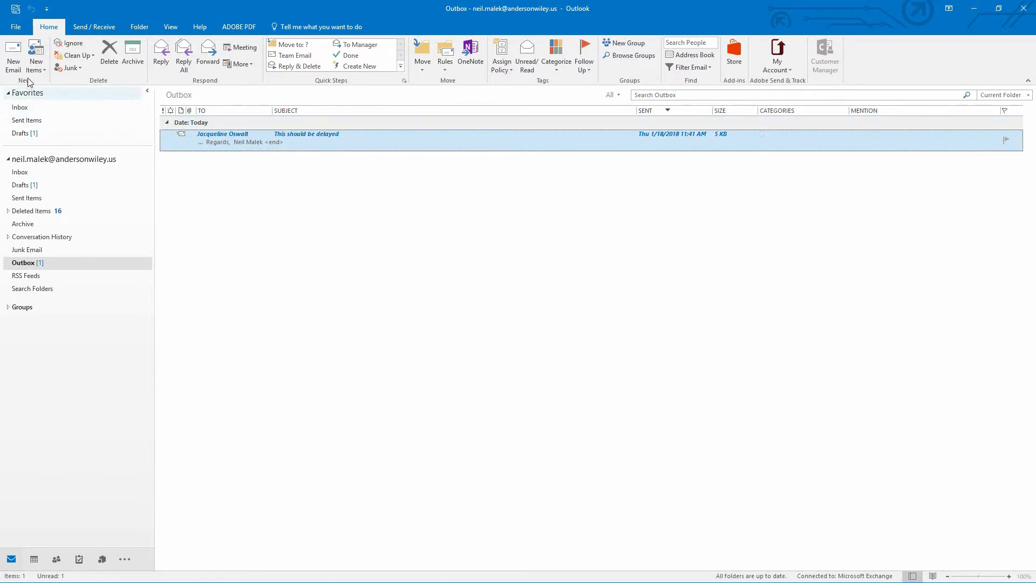
- Compose a new email to another contact with the subject "Immediate Information" and the body text "..."
click(16, 66)
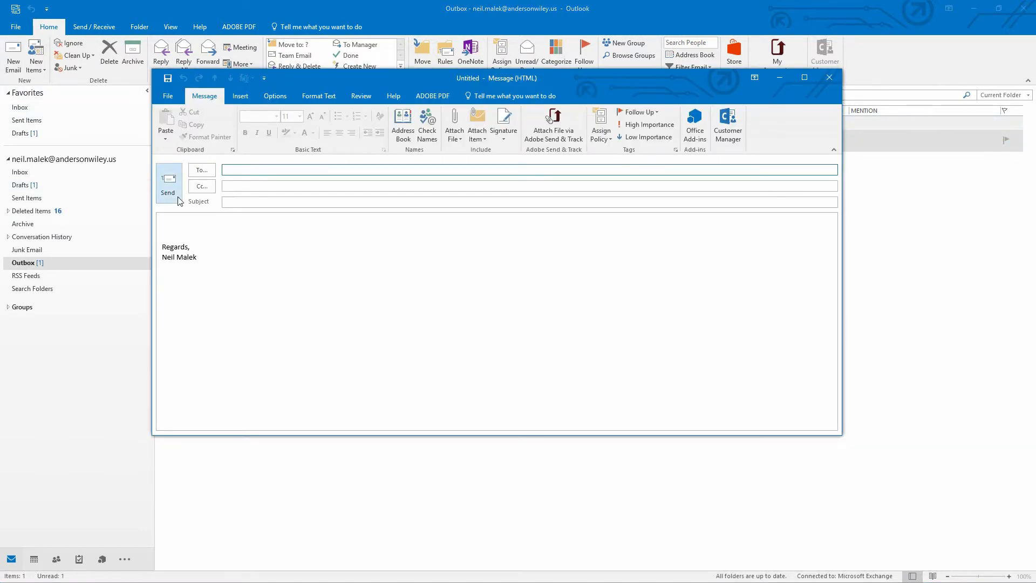
text(eri)
key(Return)
key(Tab)
key(Tab)
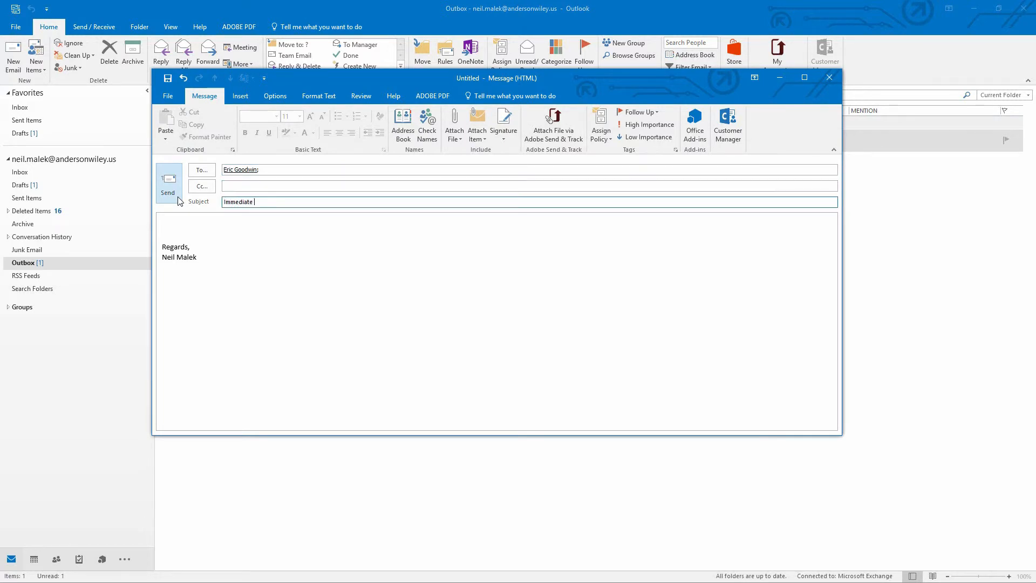
text(Immediate Information)
key(Tab)
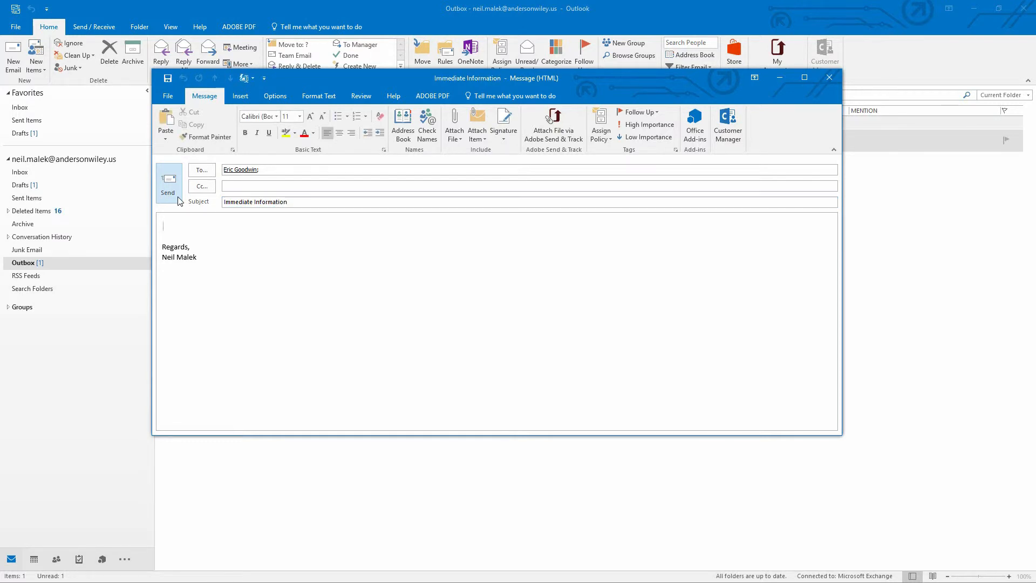
text(...)
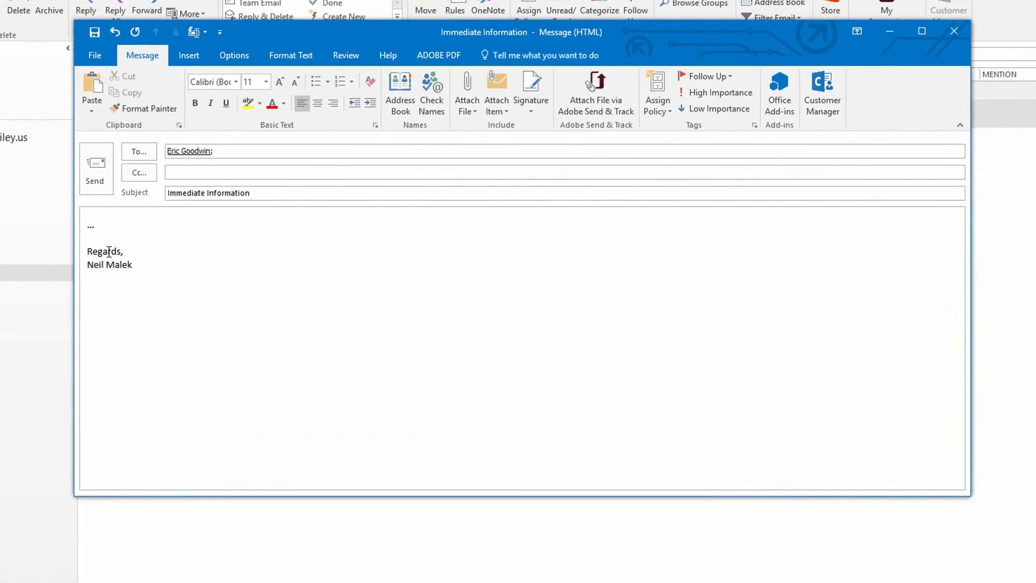
- Switch the message's signature from "Standard" to "Immediate Send" and send the email
right_click(108, 252)
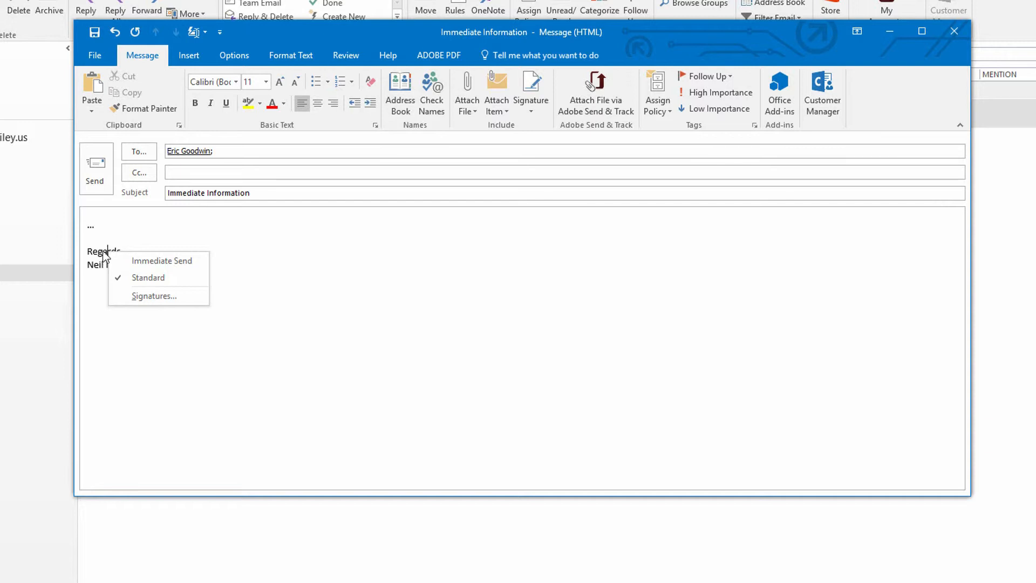
click(162, 262)
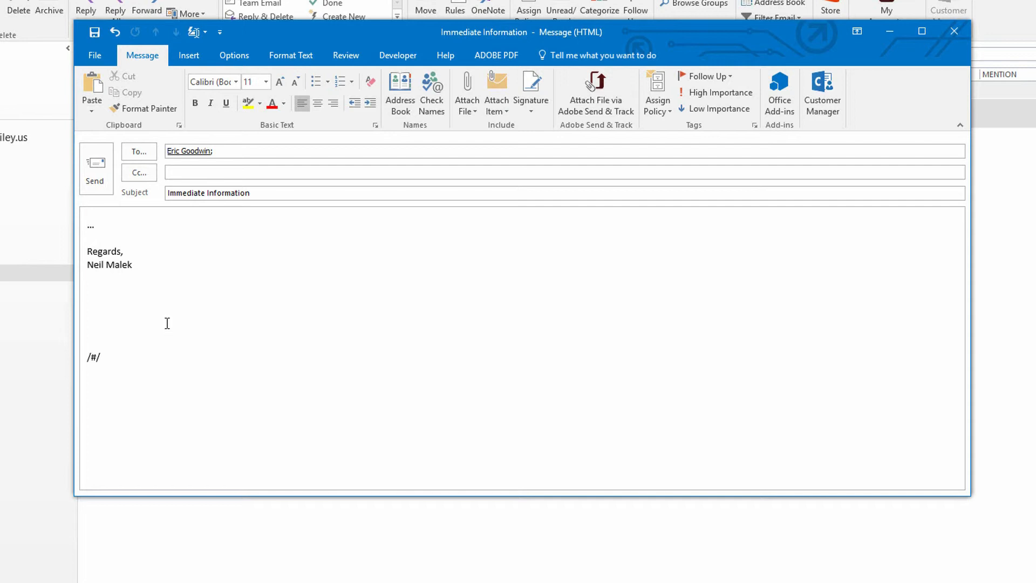
click(103, 164)
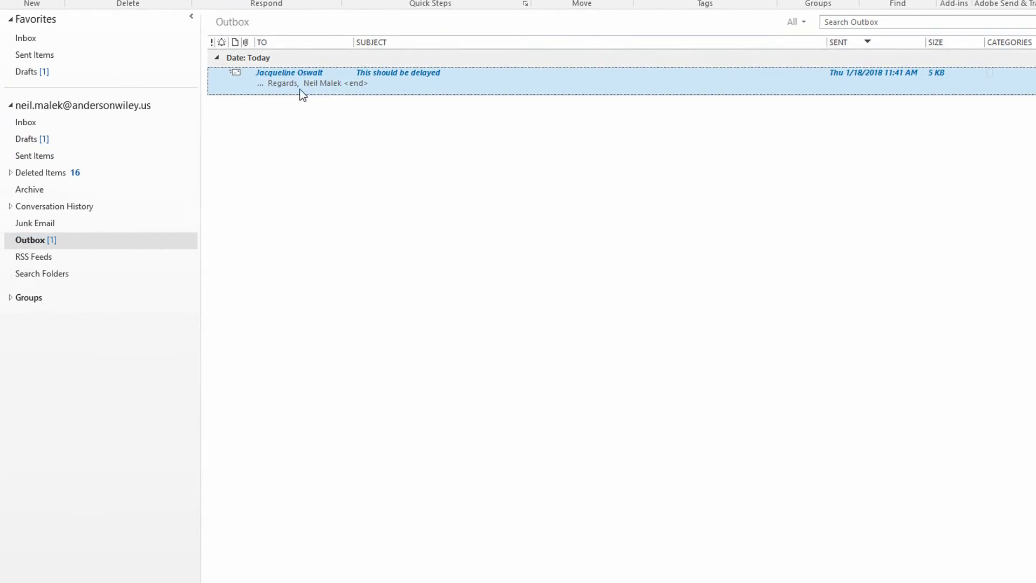
- Check the "Immediate Information" message in Sent Items, and return to the Inbox
click(41, 156)
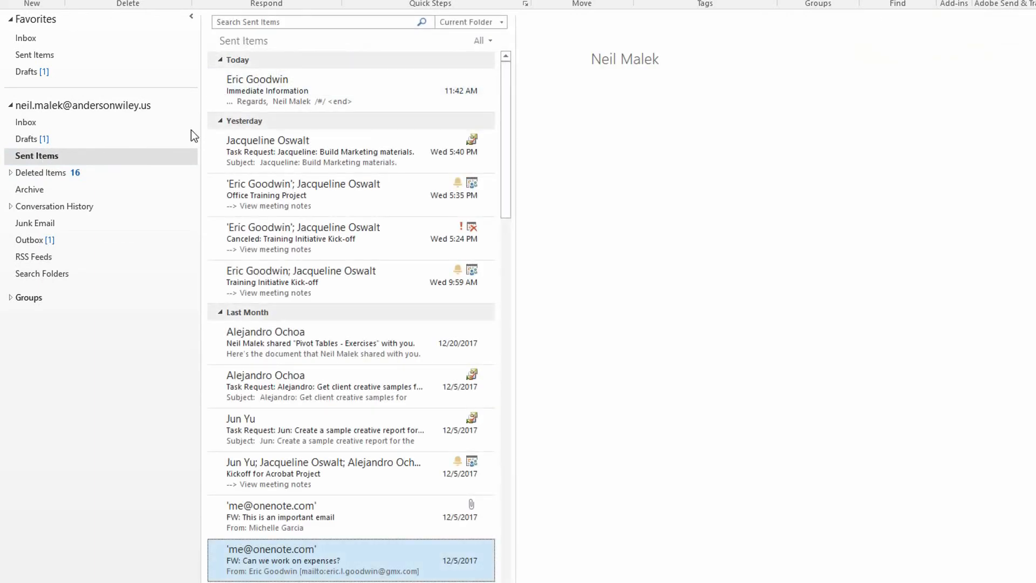
click(280, 99)
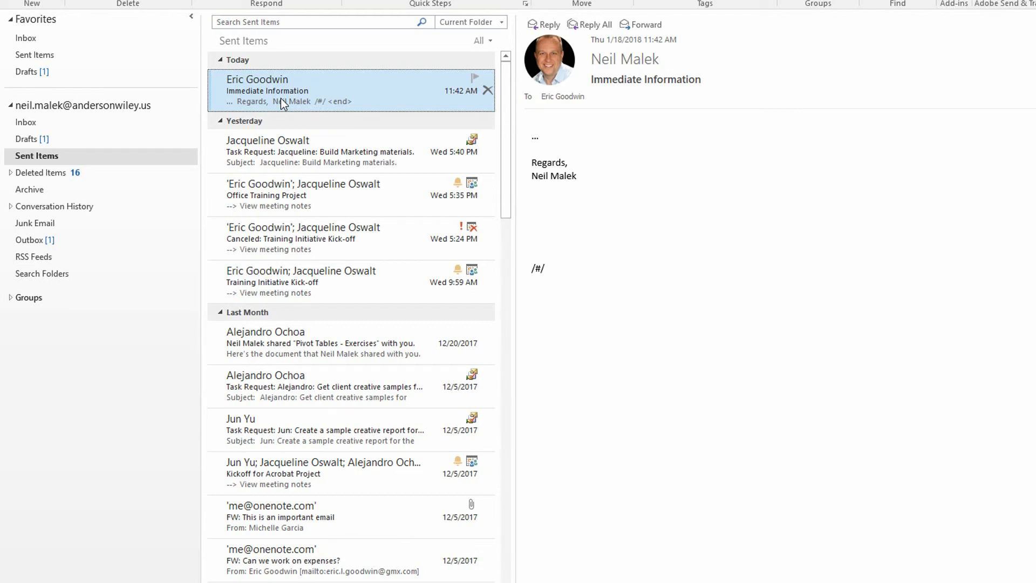
click(69, 128)
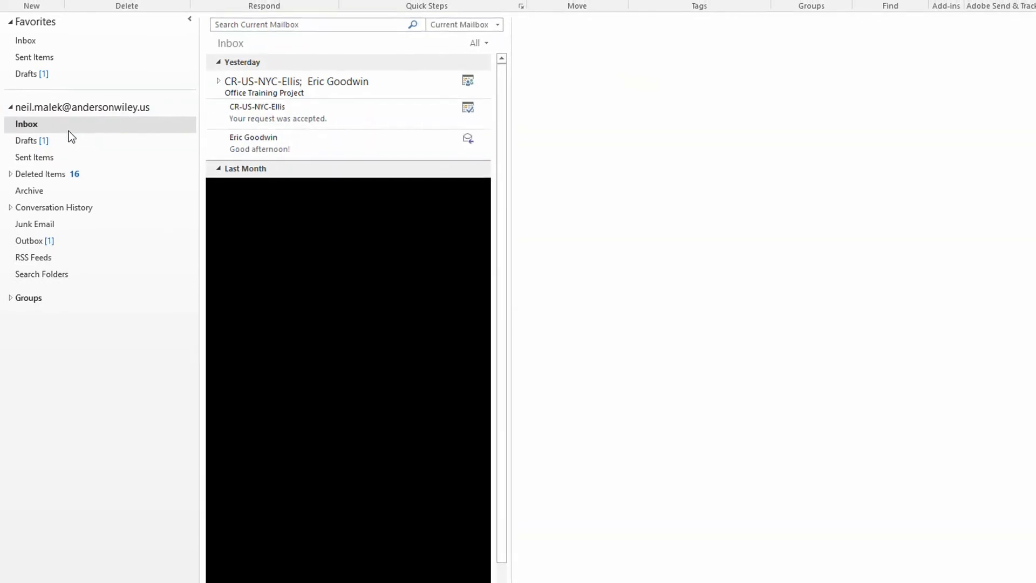